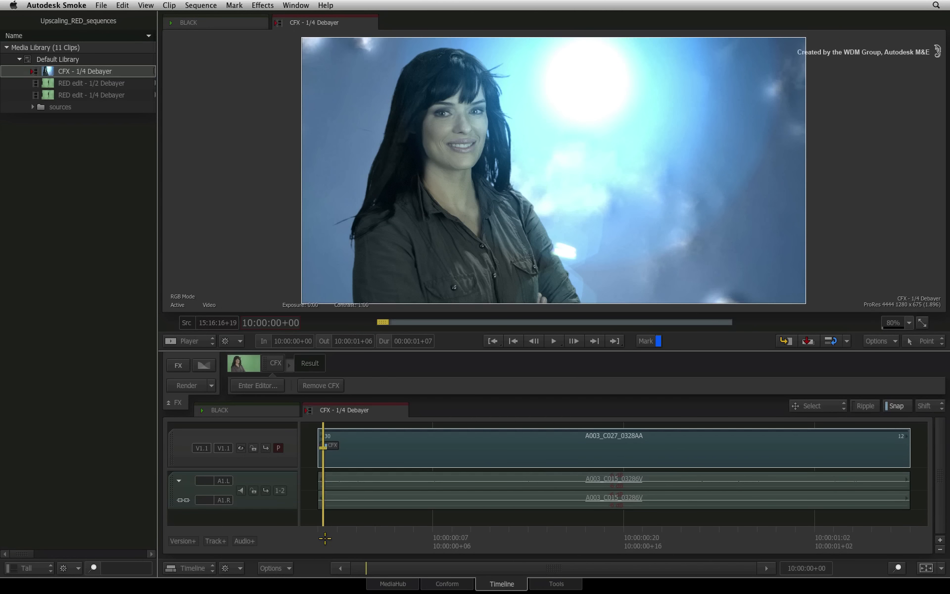
- Return to the start of the CFX - 1/4 Debayer sequence and open the ConnectFX editor of the A003_C027_0328AA segment
key(space)
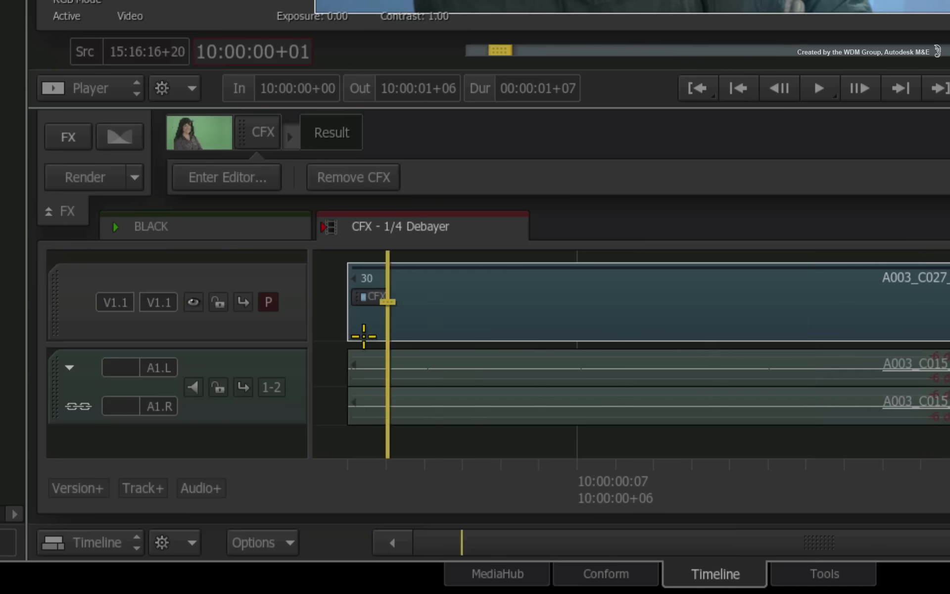
drag(363, 336, 292, 339)
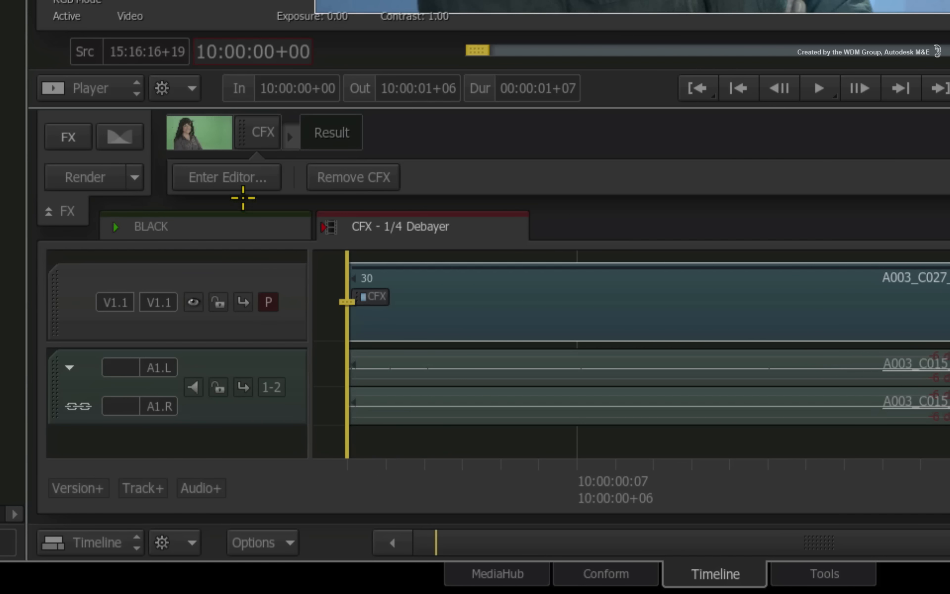
click(238, 177)
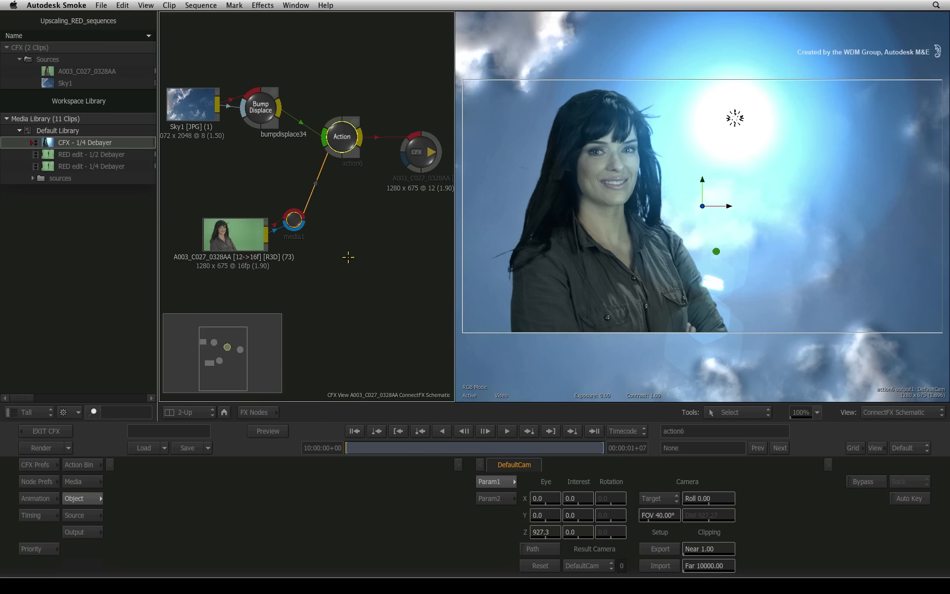
- Examine the resolution and bit depth of the Sky1 and A003_C027_0328AA source nodes in the ConnectFX schematic
drag(189, 104, 201, 104)
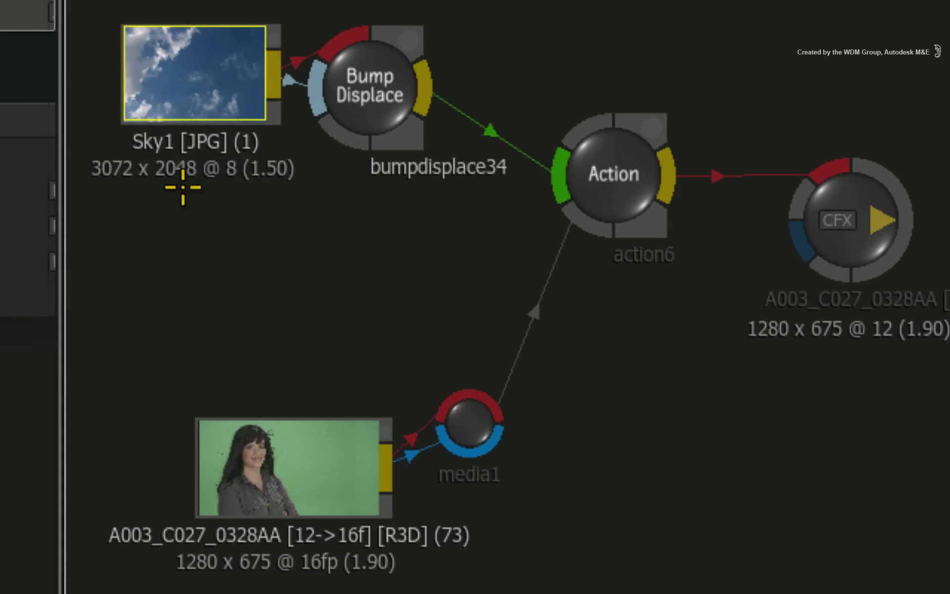
mouse_move(210, 93)
mouse_down()
mouse_move(176, 89)
mouse_move(206, 90)
mouse_up()
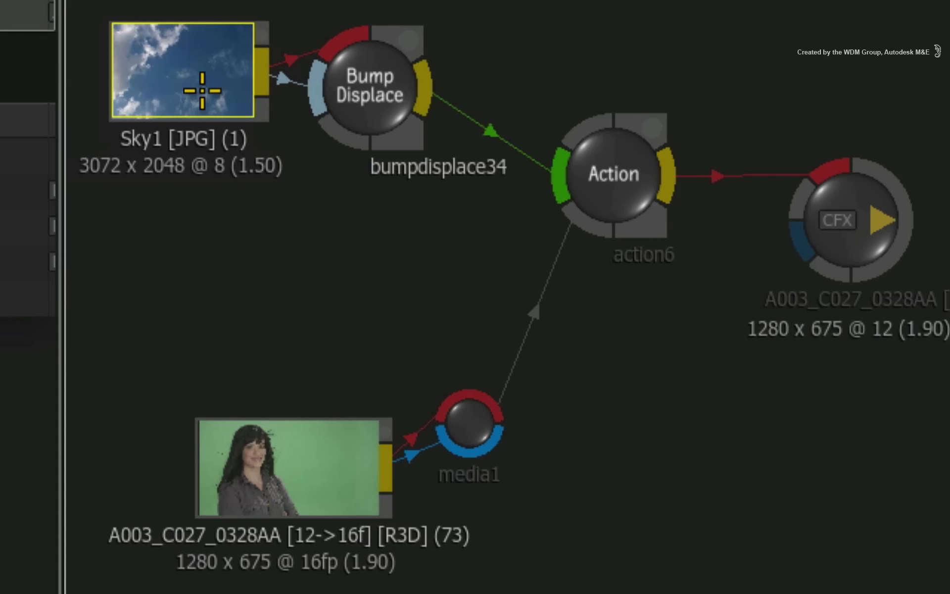
click(293, 492)
drag(293, 491, 262, 466)
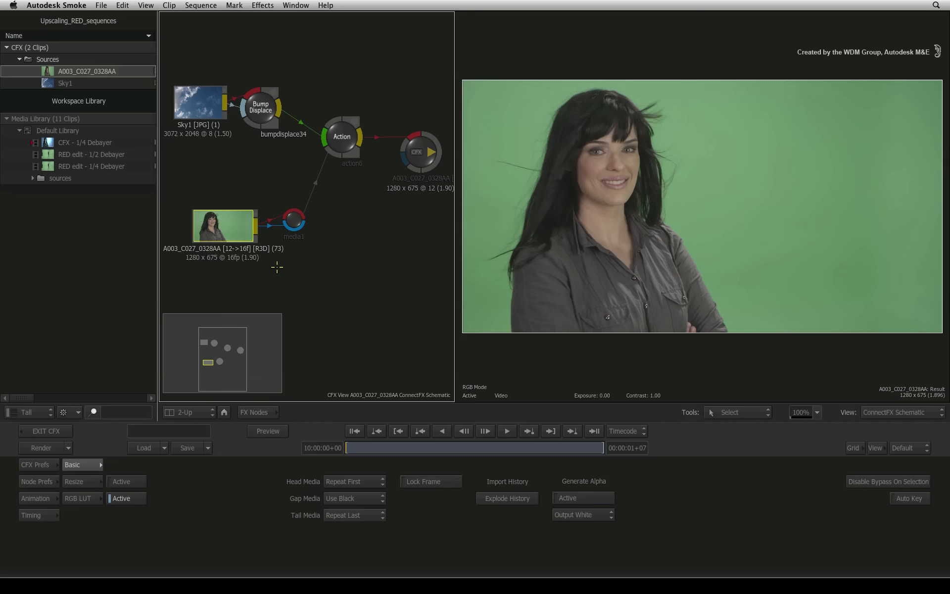
- Examine the Action node's rendering resolution settings and close its node preferences
click(341, 141)
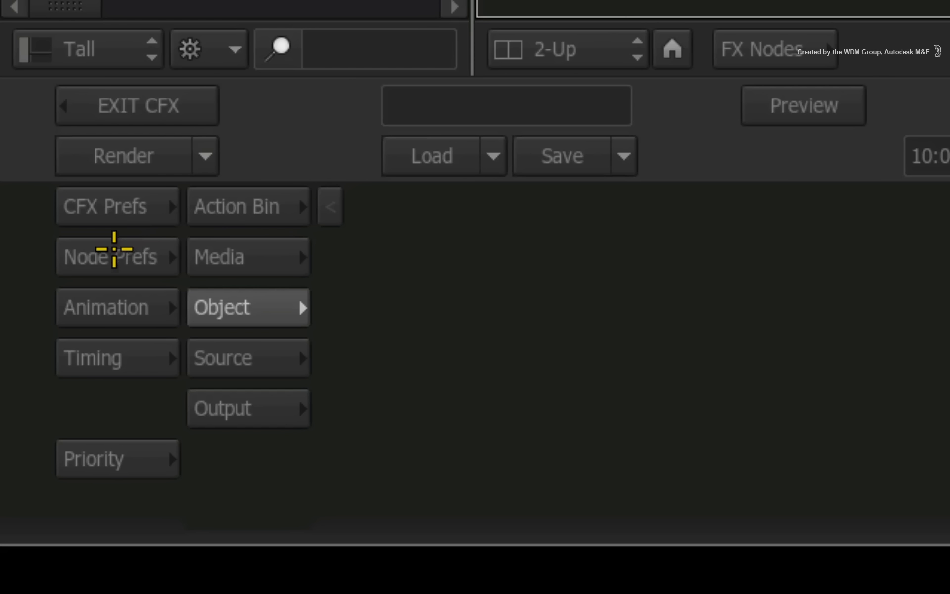
click(99, 257)
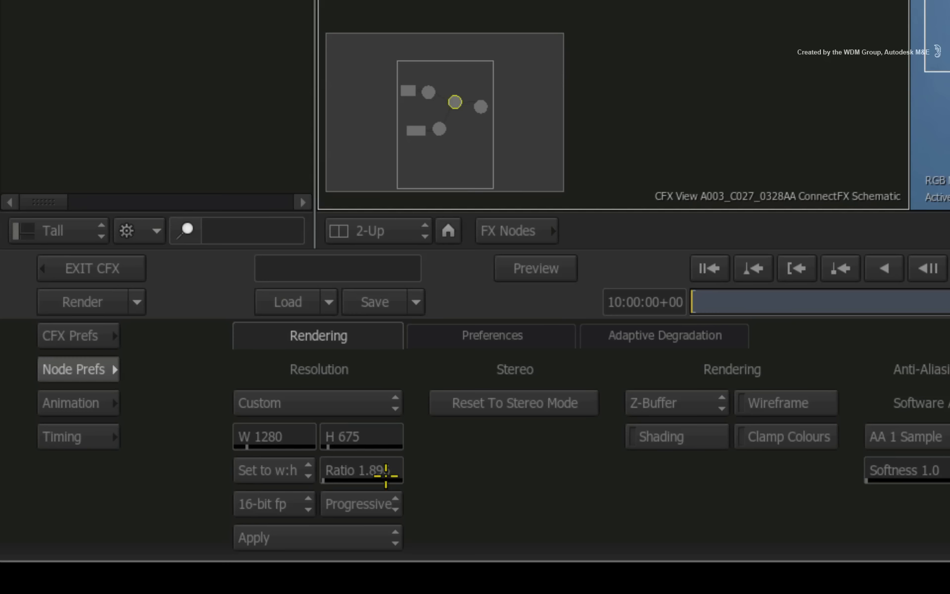
click(76, 369)
- View the GMask node's garbage mask over the front image in the Action media's modular keyer, and exit ConnectFX
click(153, 369)
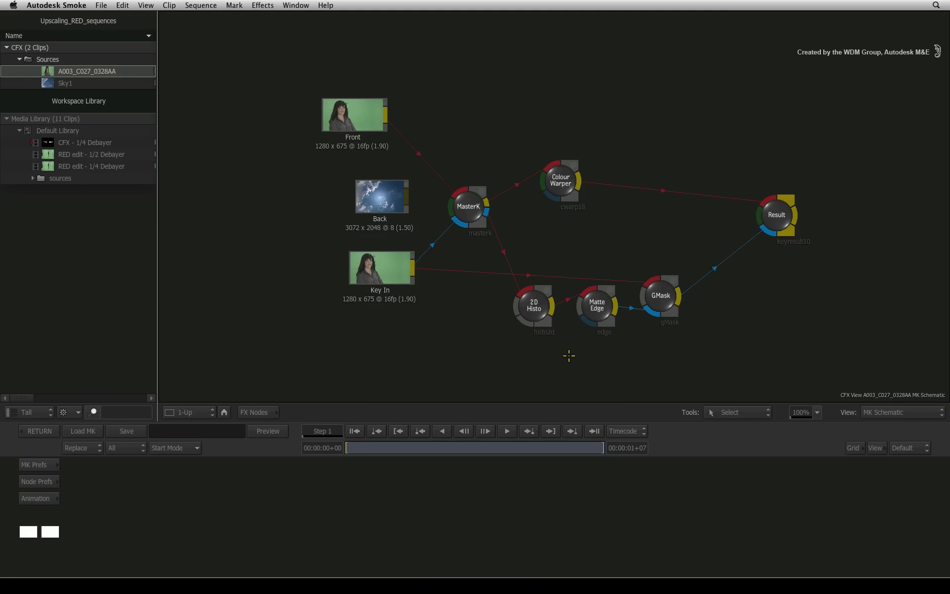
click(649, 298)
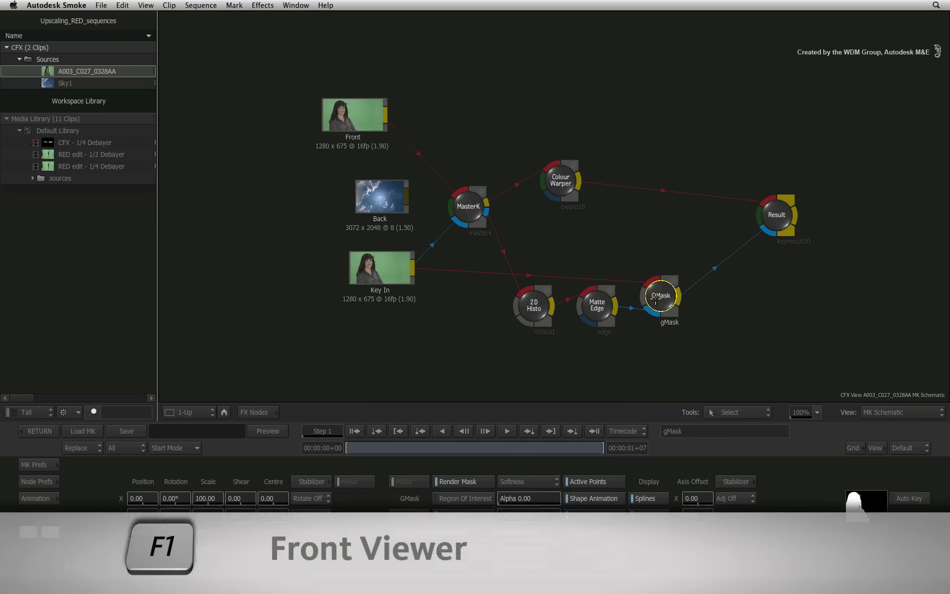
key(F1)
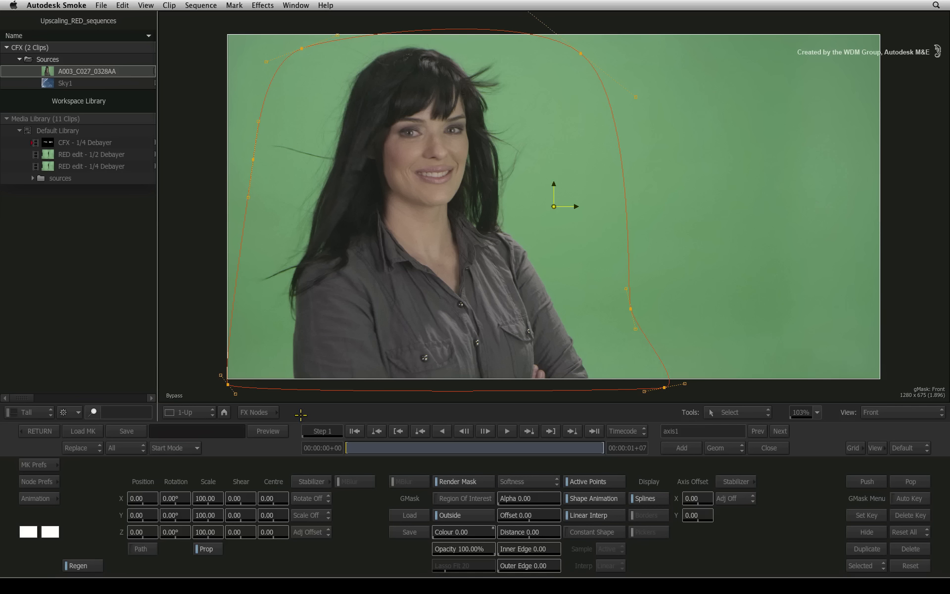
click(40, 431)
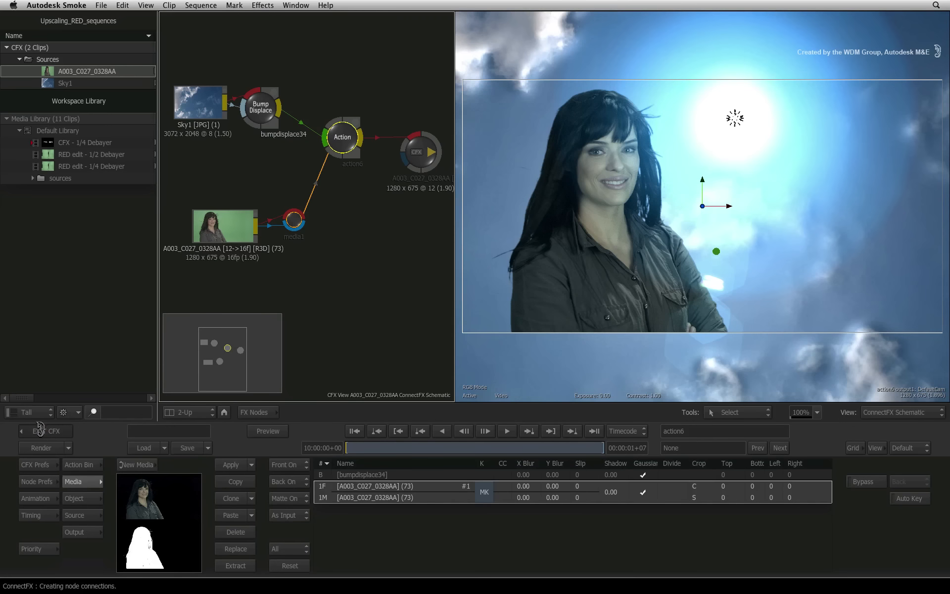
click(41, 430)
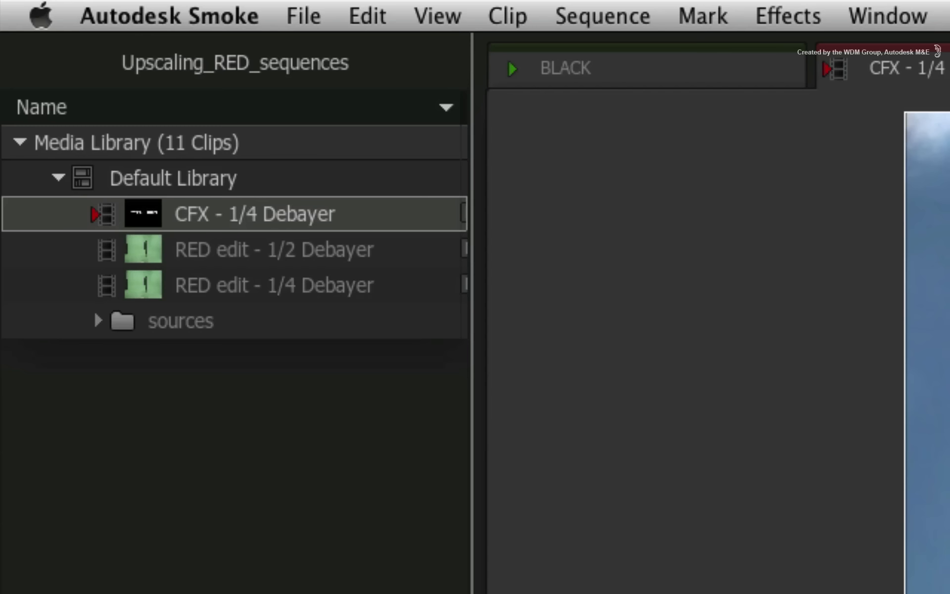
- Duplicate the CFX - 1/4 Debayer sequence in the Default Library and rename the original as CFX - 1/2 Debayer
click(140, 212)
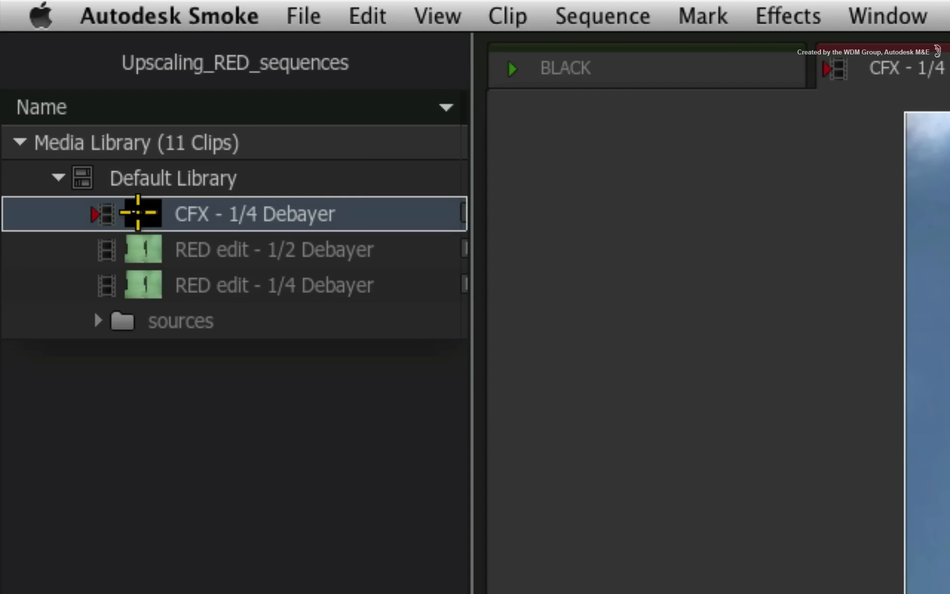
key(super+d)
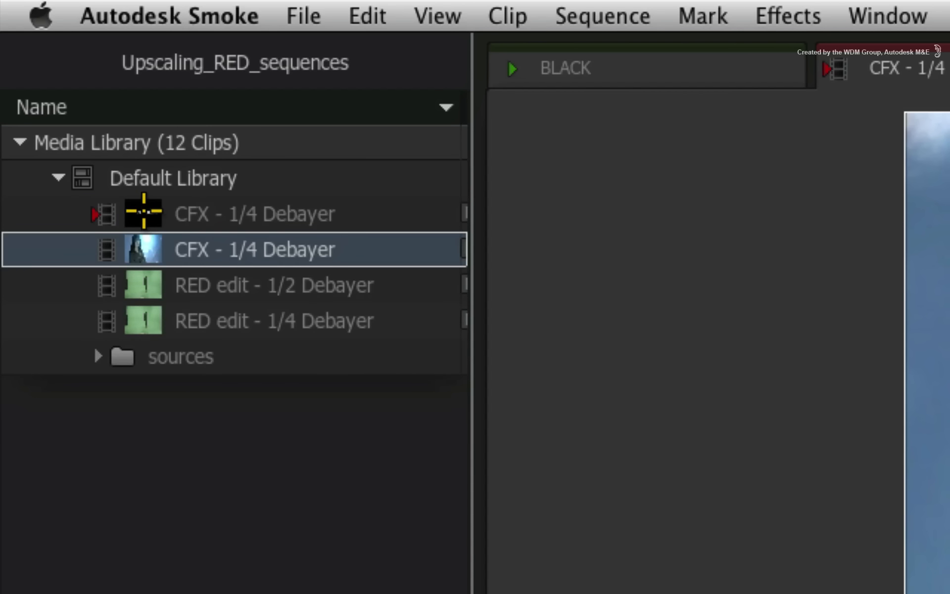
click(144, 211)
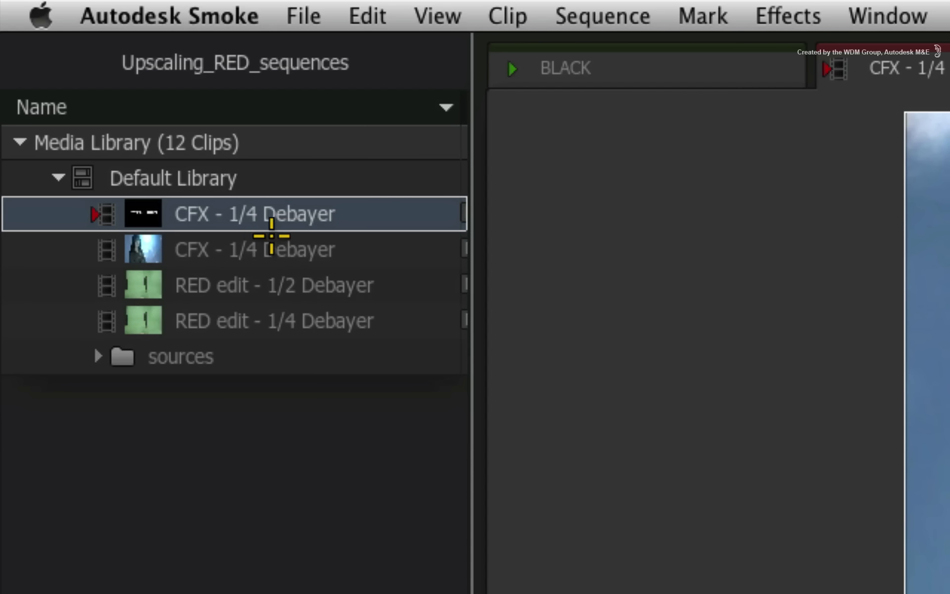
double_click(260, 213)
click(269, 214)
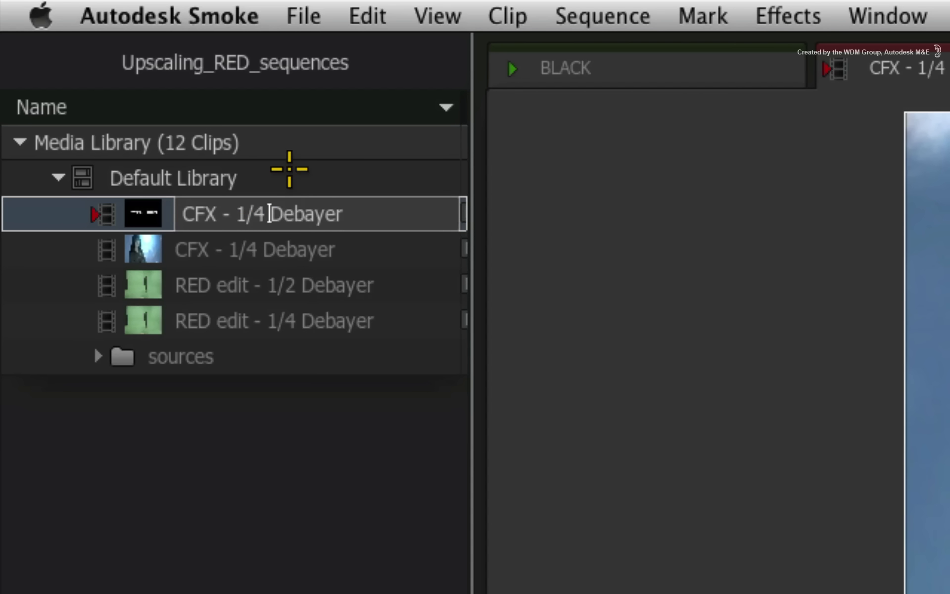
key(BackSpace)
text(2)
key(Return)
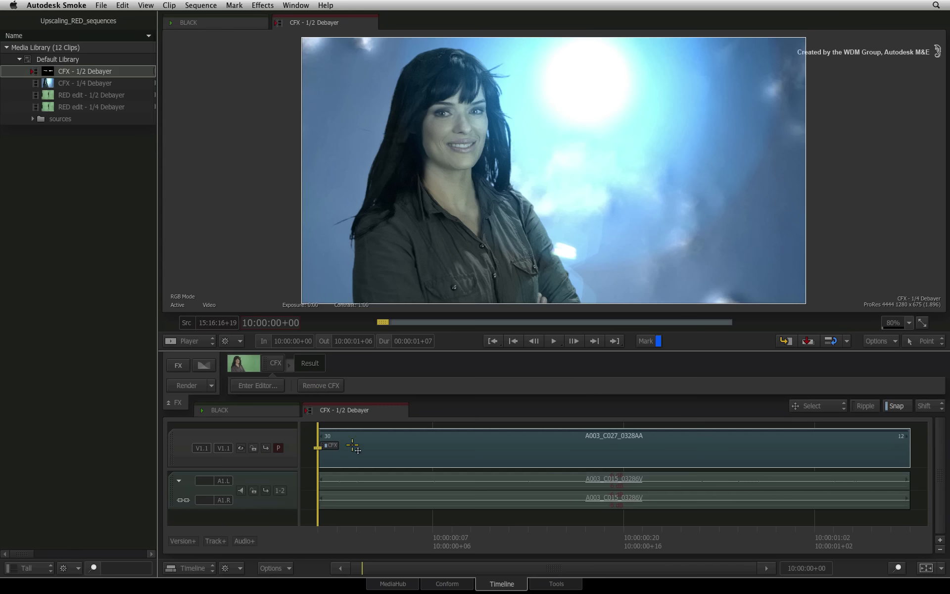
- Unlink the media of the A003_C027_0328AA video segment in the CFX - 1/2 Debayer sequence
click(388, 445)
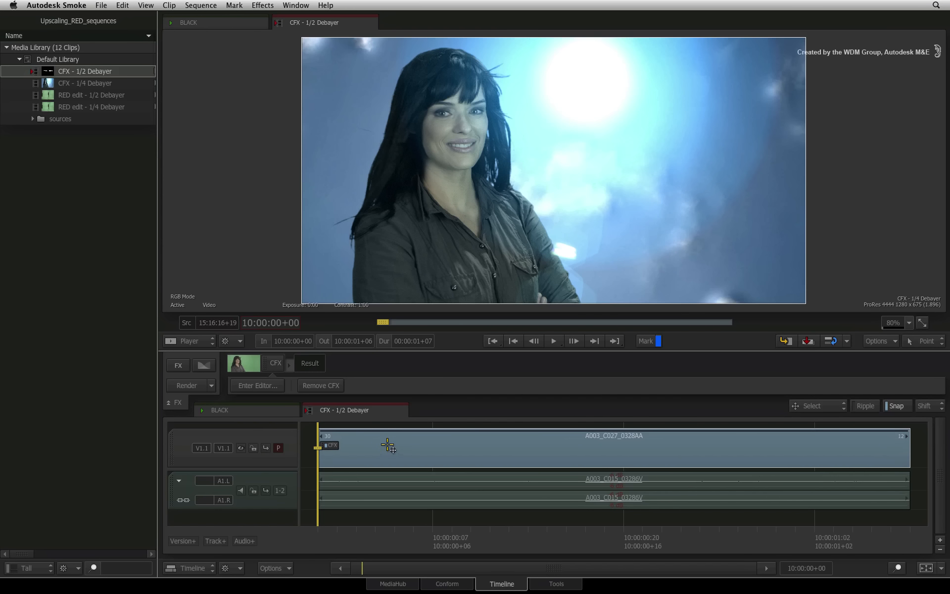
right_click(384, 447)
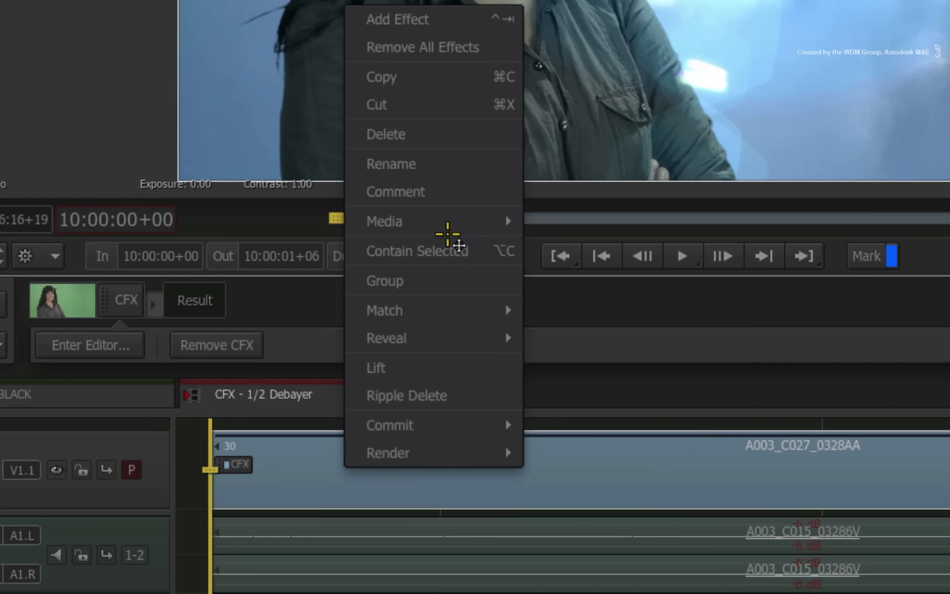
mouse_move(519, 224)
click(562, 221)
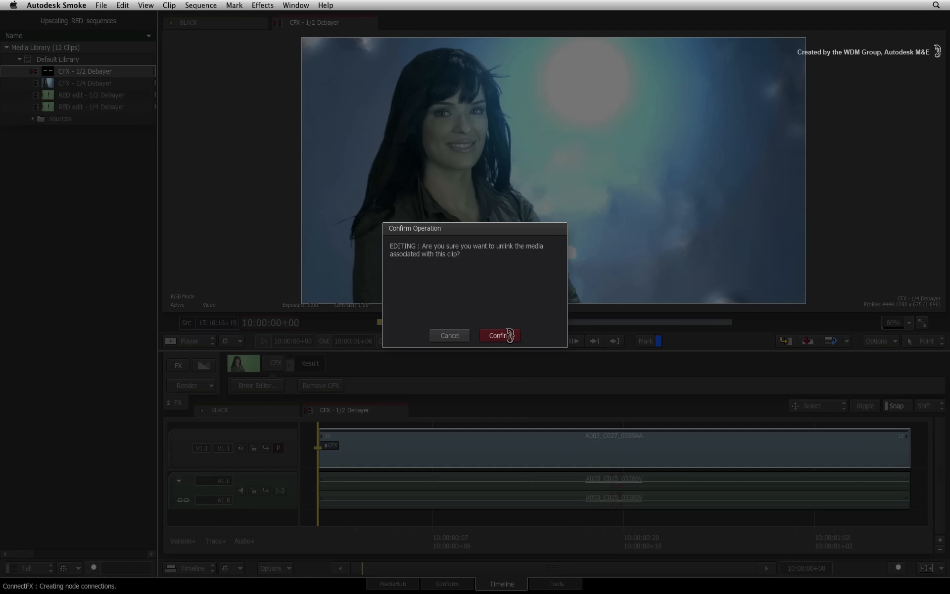
click(510, 335)
- Check the A002_C005_0328OQ_001 clip's resolution in MediaHub and reformat the CFX - 1/2 Debayer sequence to 2560 x 1350 with Crop Edges
click(400, 580)
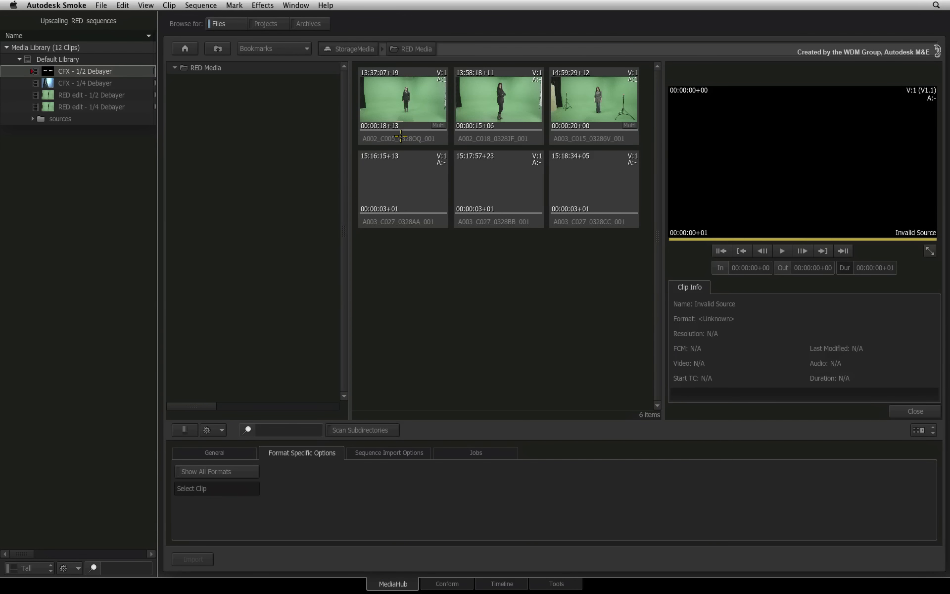
click(401, 136)
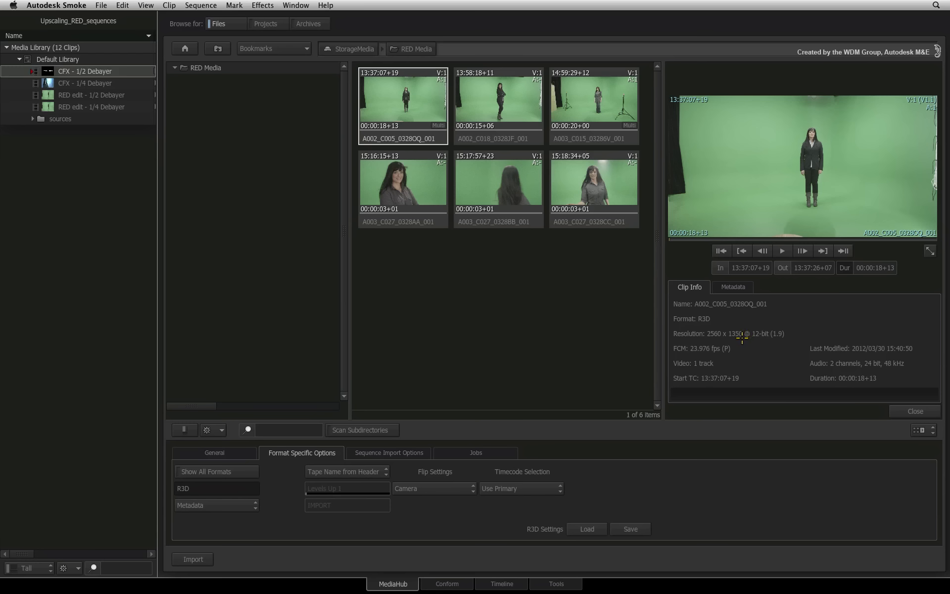
click(51, 71)
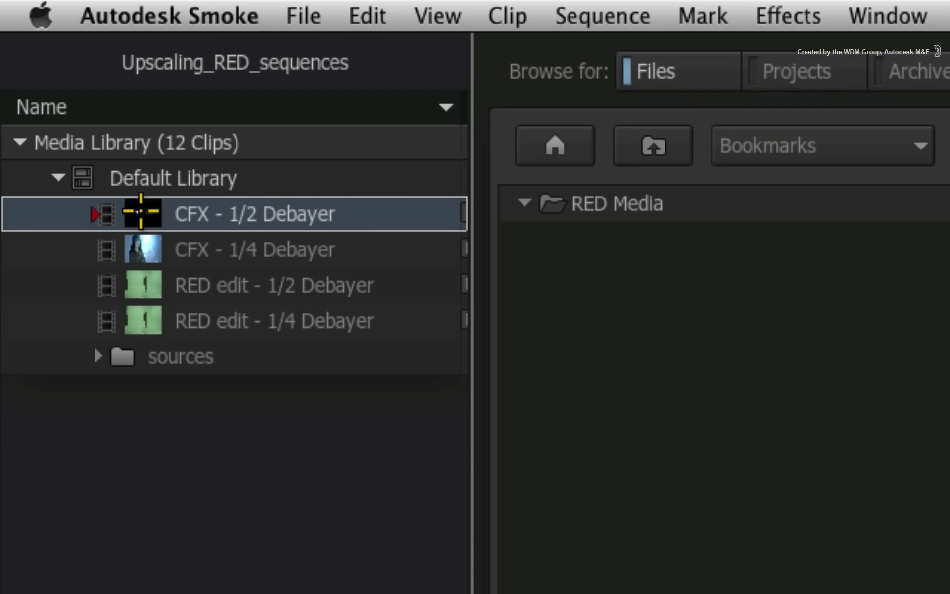
right_click(47, 71)
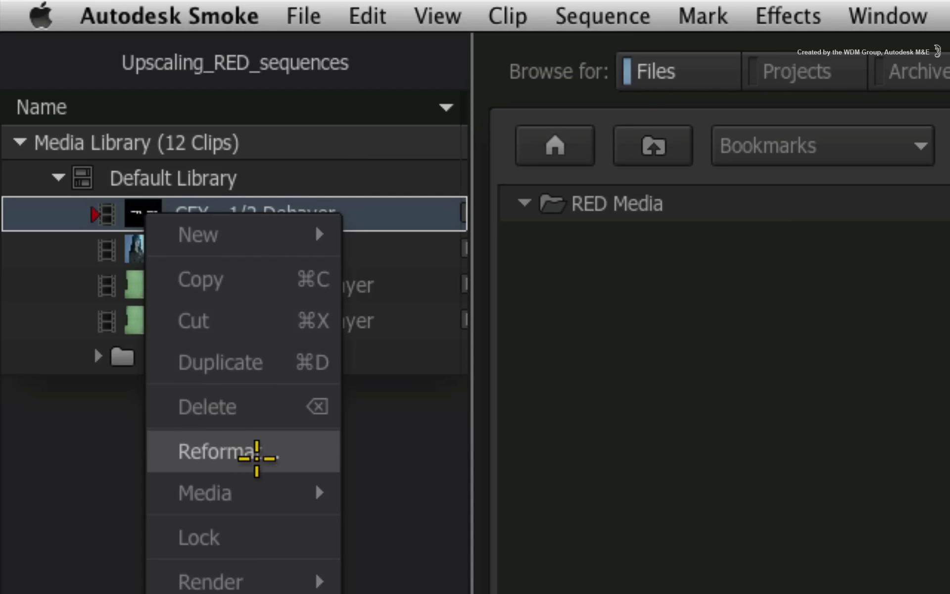
click(257, 458)
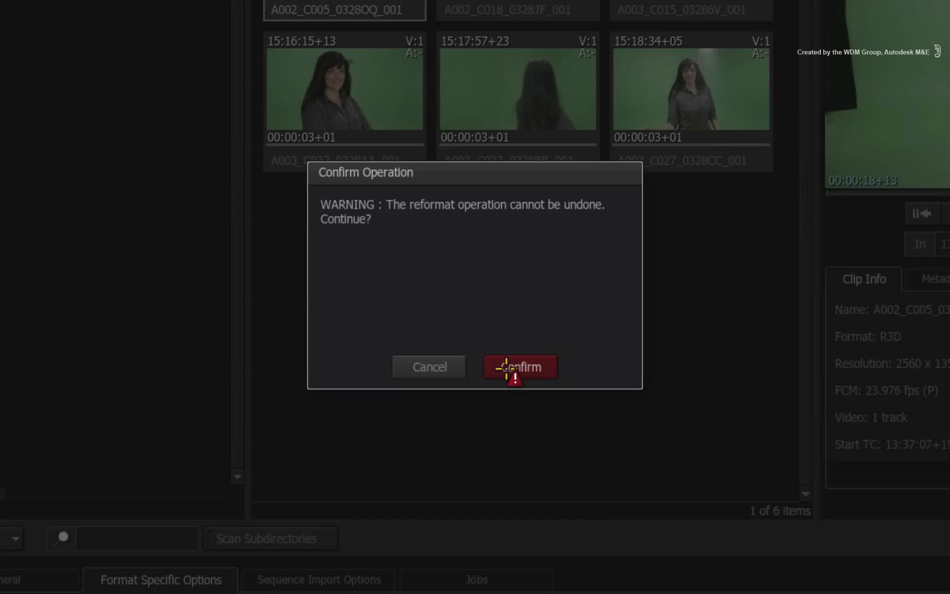
click(506, 368)
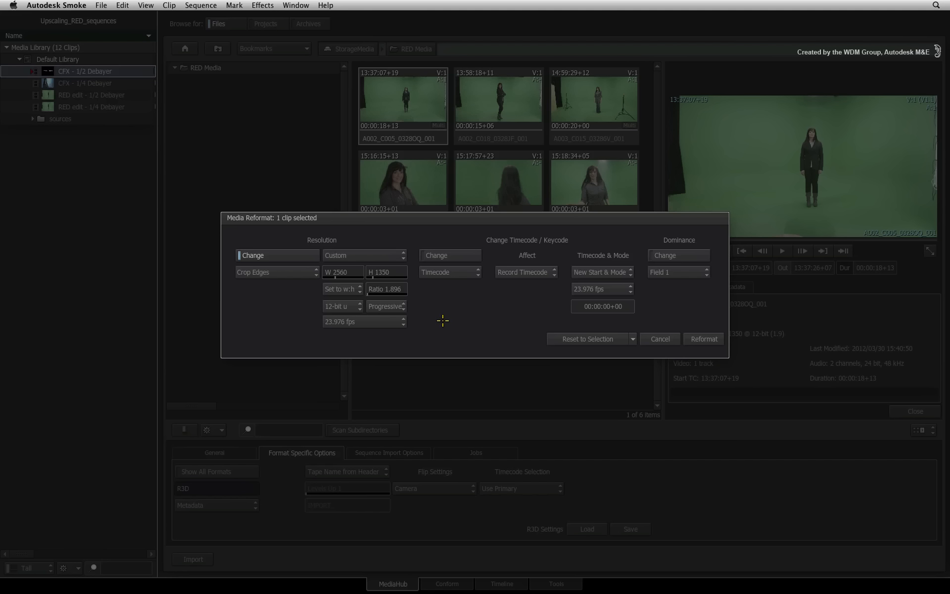
click(705, 341)
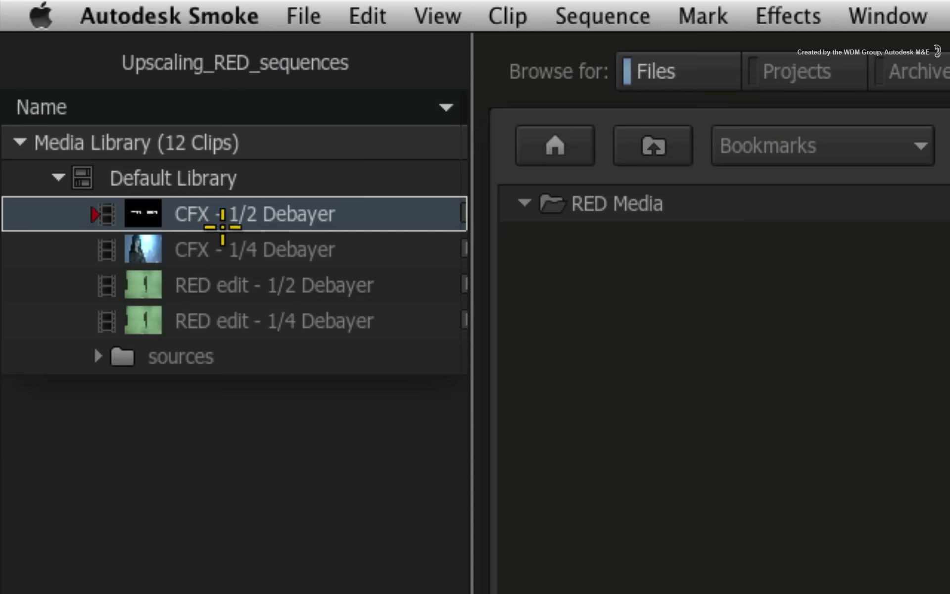
- Set the conform search location for the CFX - 1/2 Debayer sequence to the RED Media folder
mouse_move(74, 76)
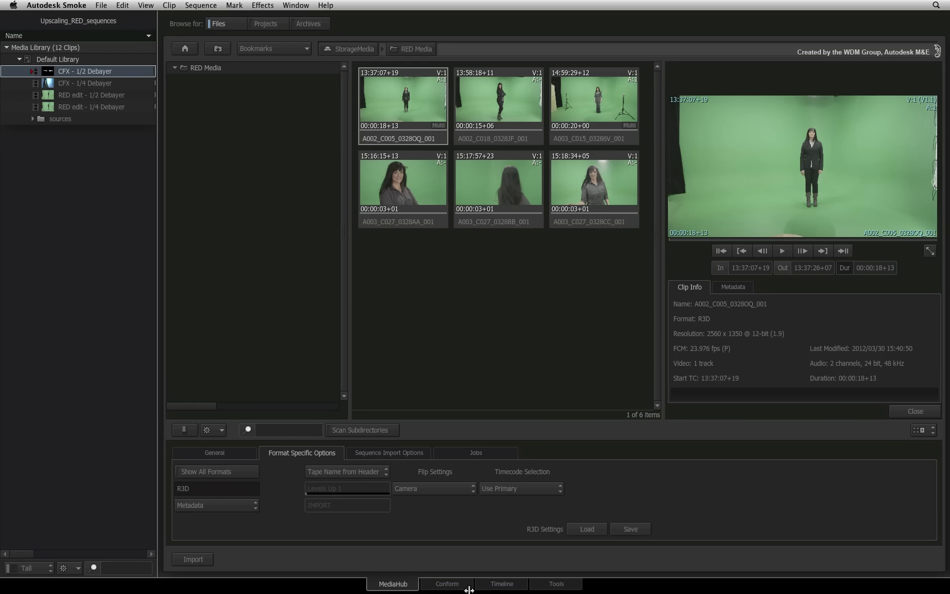
click(465, 584)
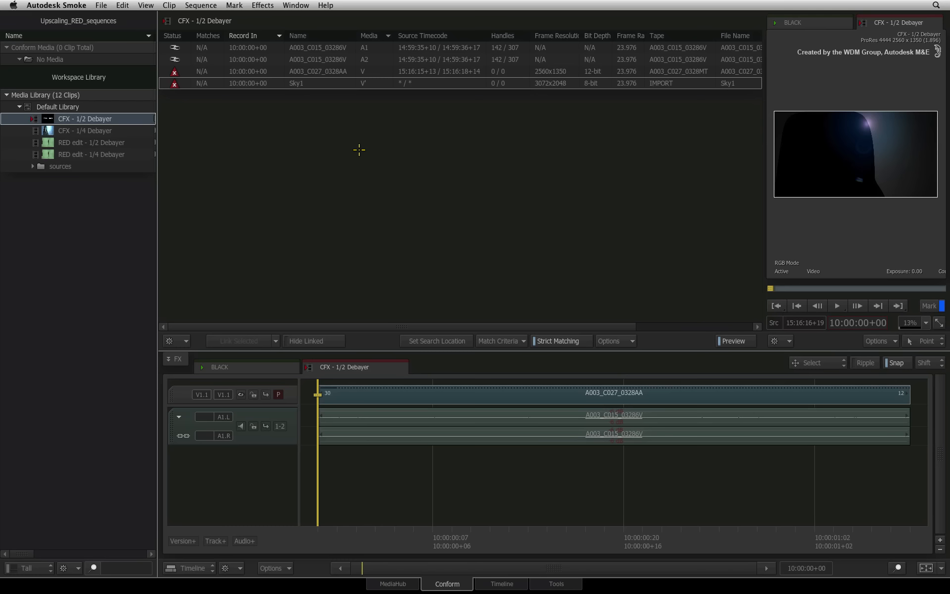
click(423, 341)
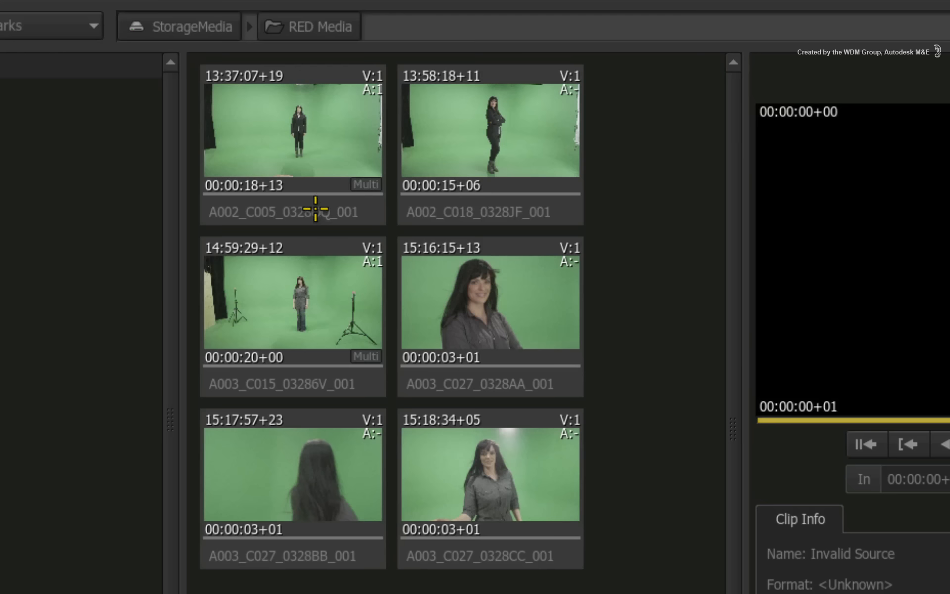
click(378, 128)
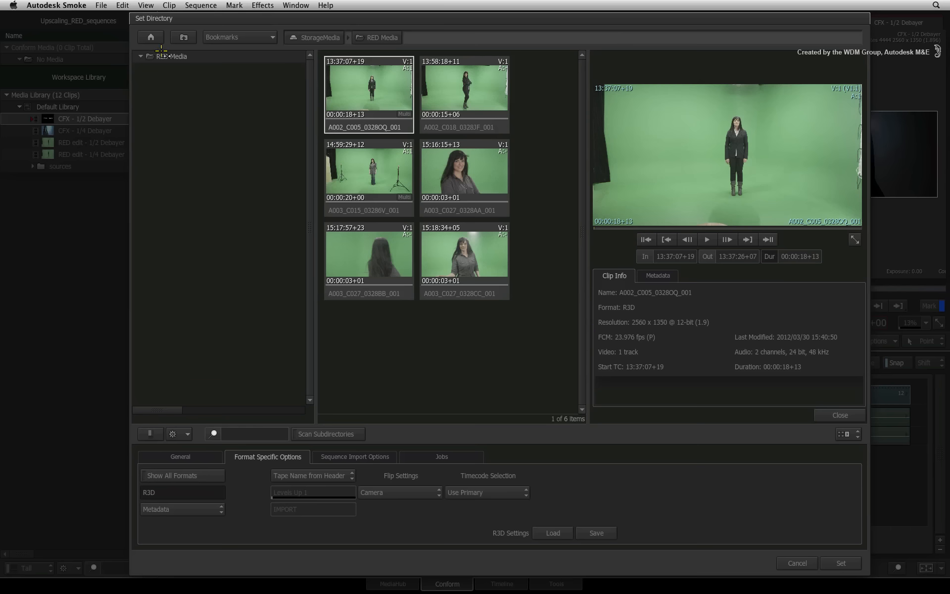
double_click(161, 56)
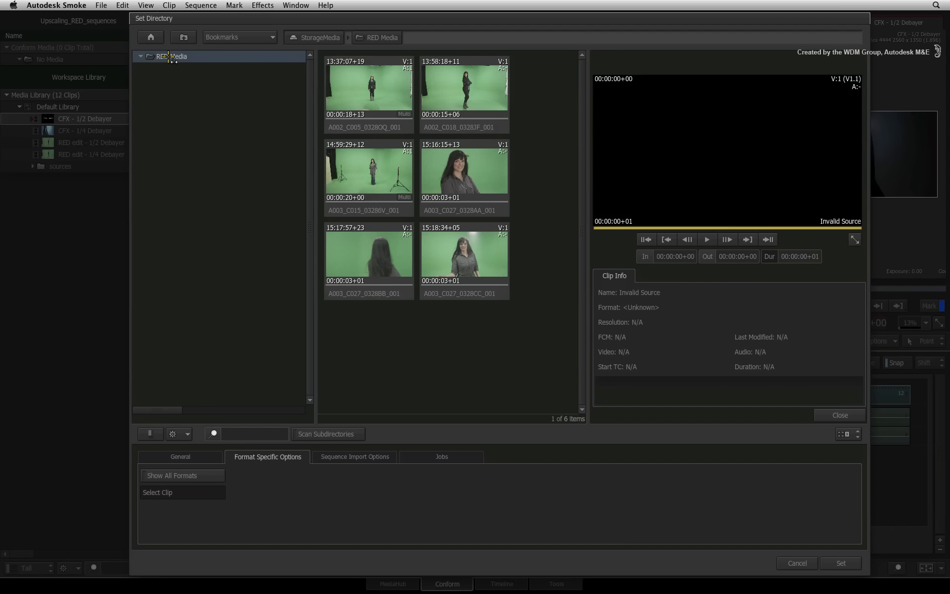
click(835, 559)
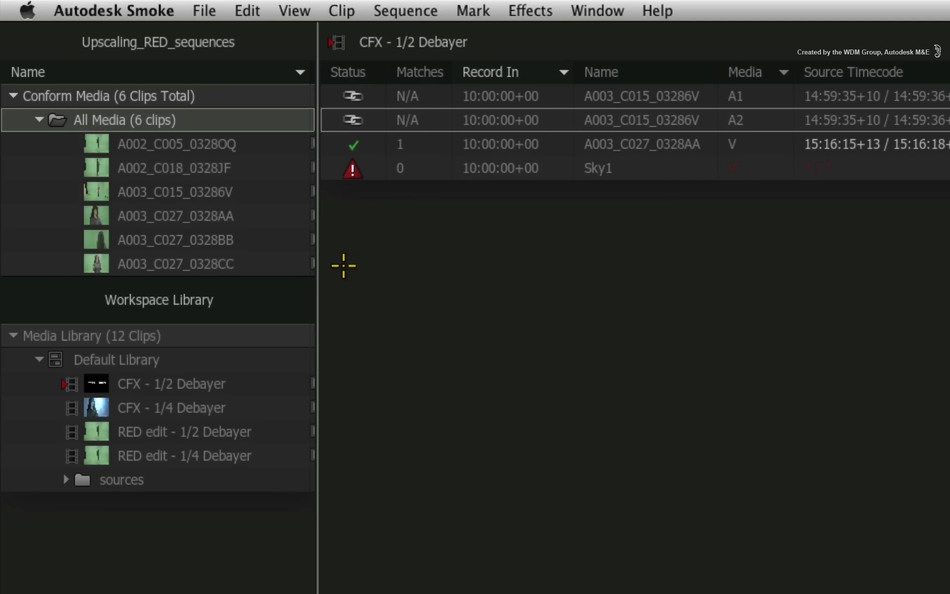
- Add the Sky1 clip from the Jpeg folder in sources to the sequence's Conform Media
click(64, 479)
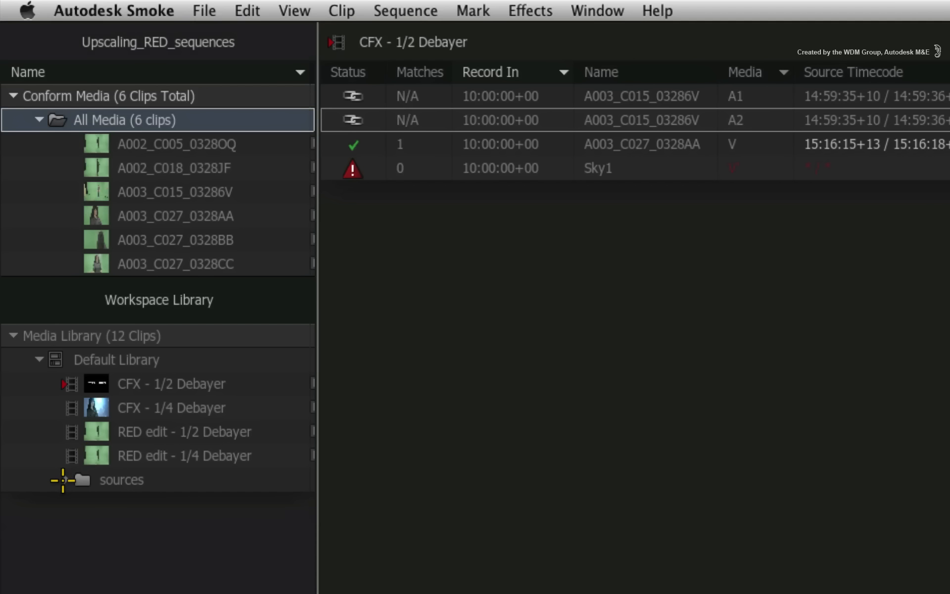
click(89, 528)
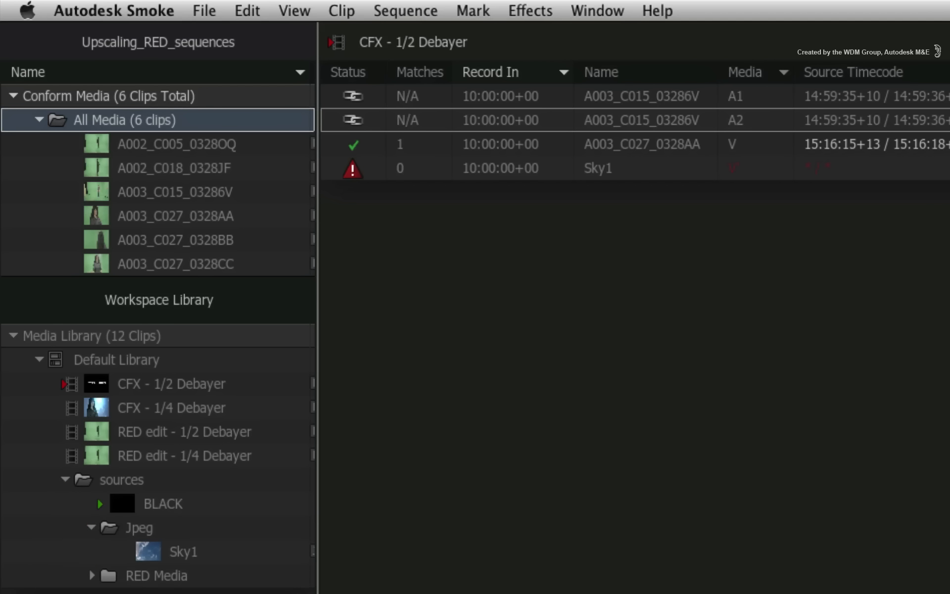
click(144, 553)
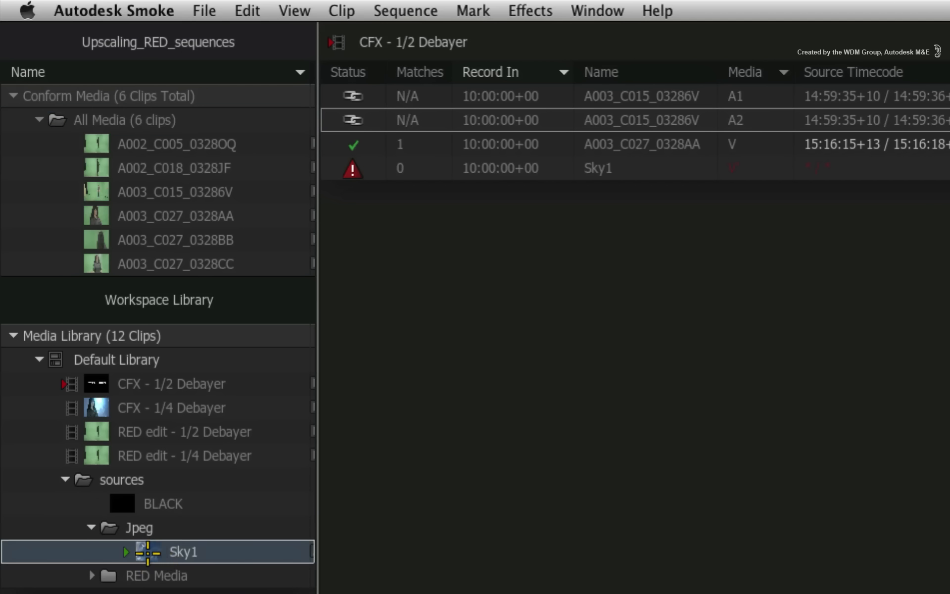
drag(141, 554, 95, 124)
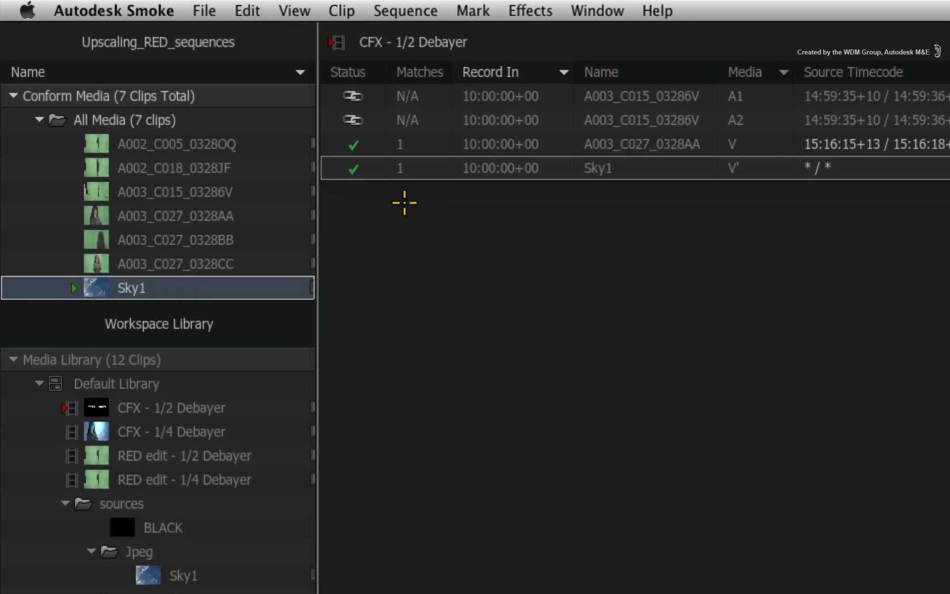
- Check the potential matches for A003_C027_0328AA and Sky1, and link the matched sources in the CFX - 1/2 Debayer sequence
click(502, 143)
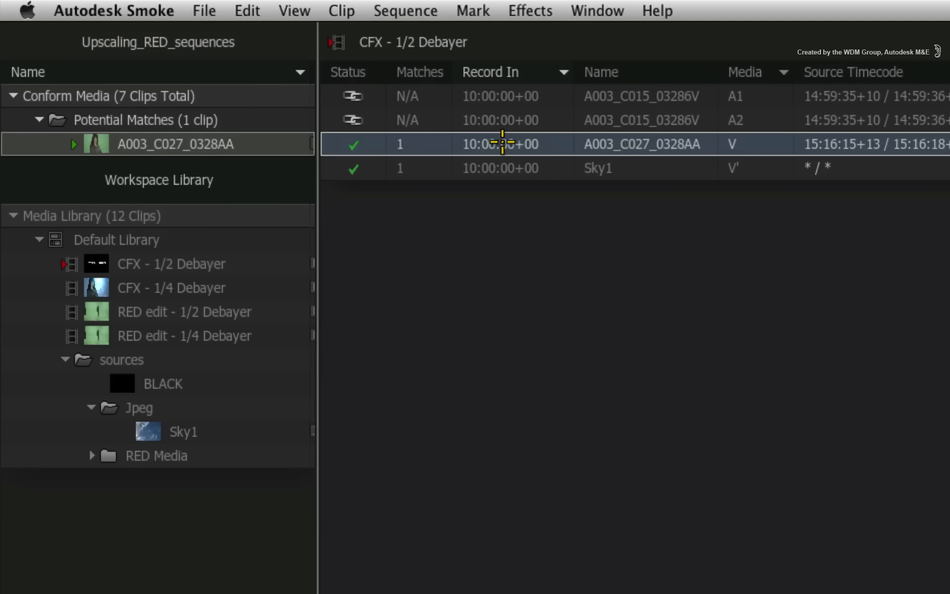
click(495, 168)
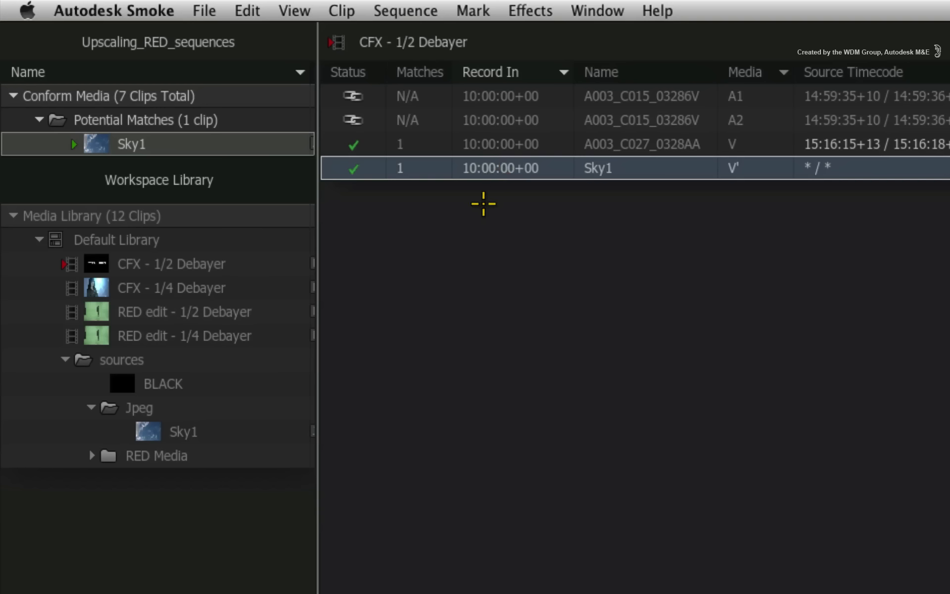
right_click(476, 169)
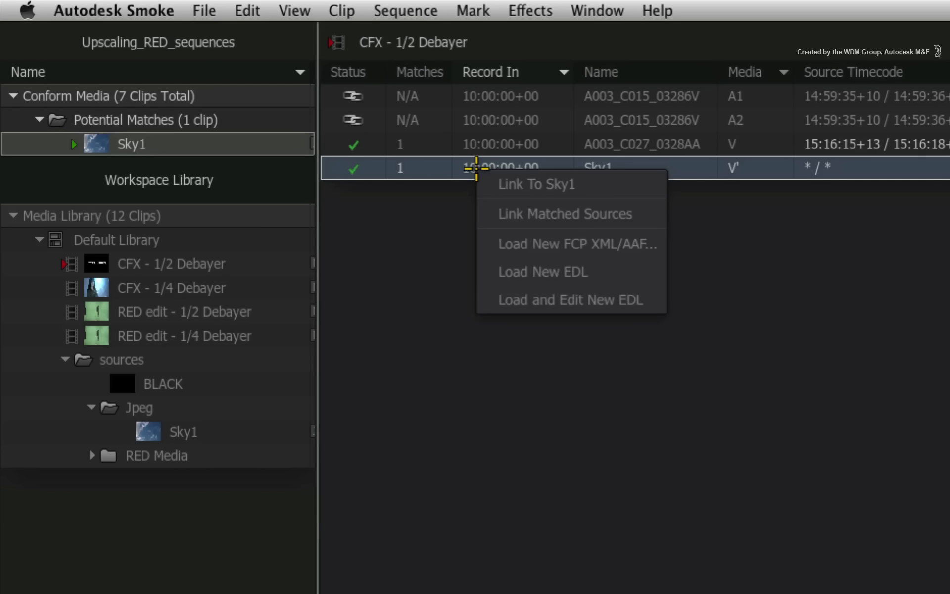
click(522, 213)
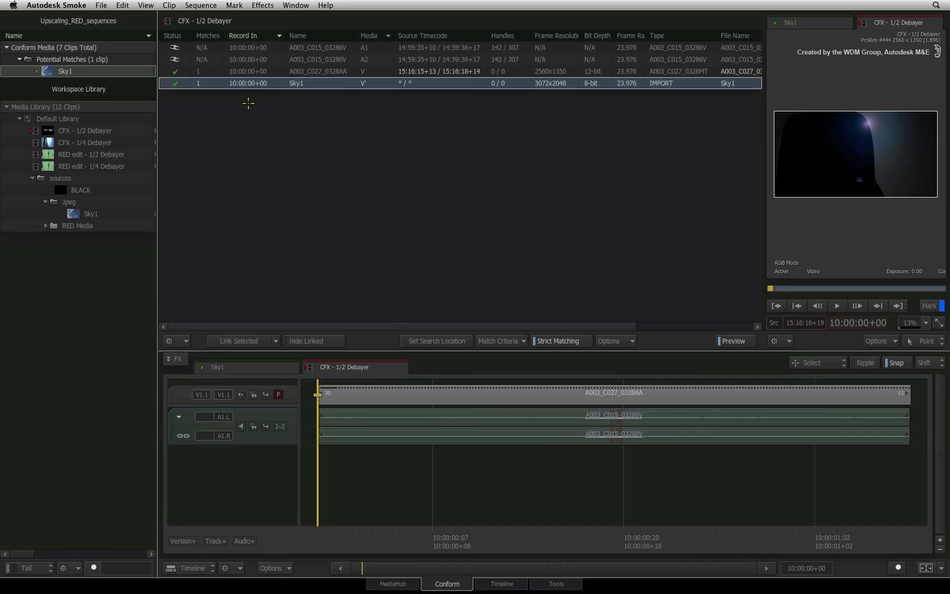
- Open the A003_C027_0328AA segment's ConnectFX setup in the timeline and replace its Sky1 clip with the Sky1 source from the Jpeg folder
click(515, 585)
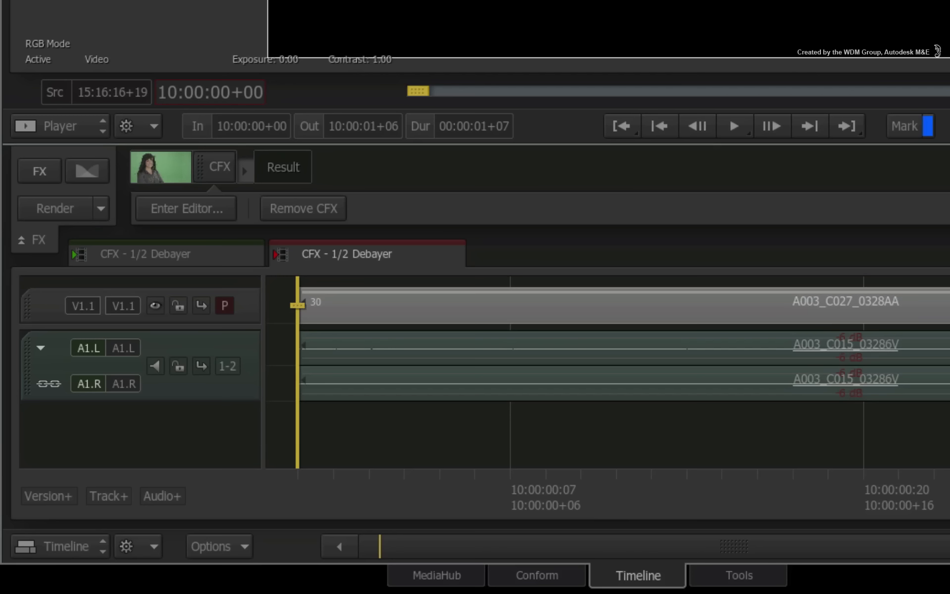
click(369, 311)
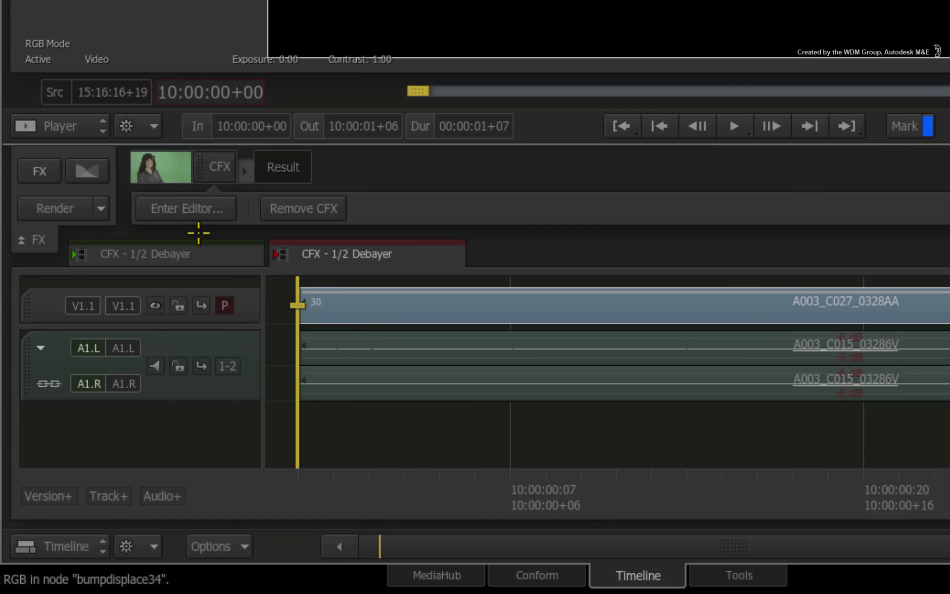
click(187, 208)
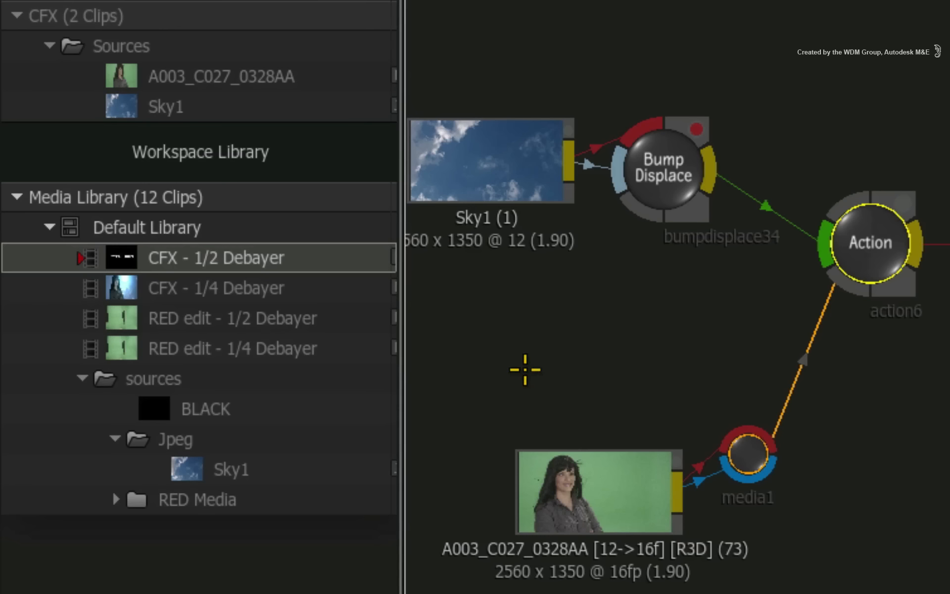
drag(497, 163, 524, 66)
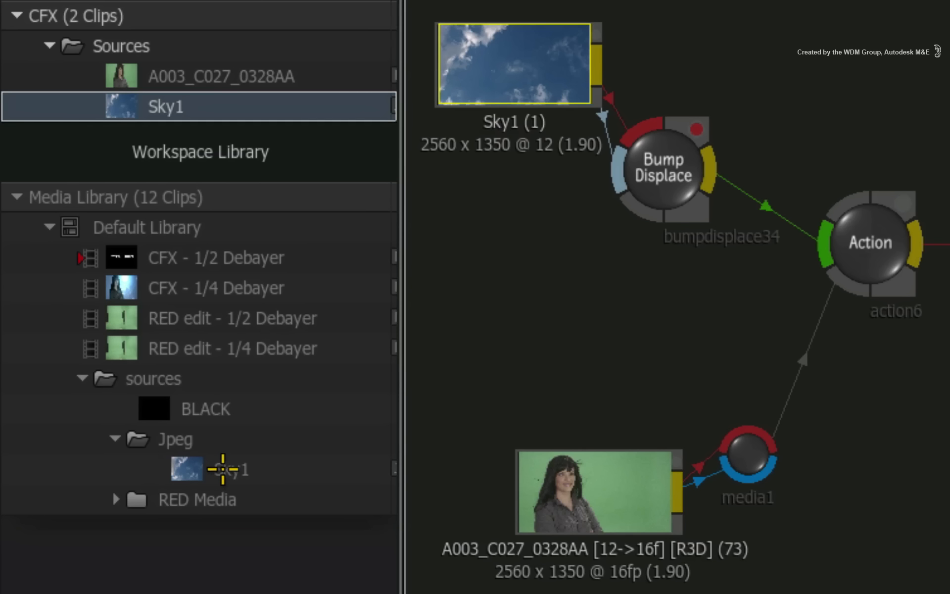
drag(221, 470, 510, 165)
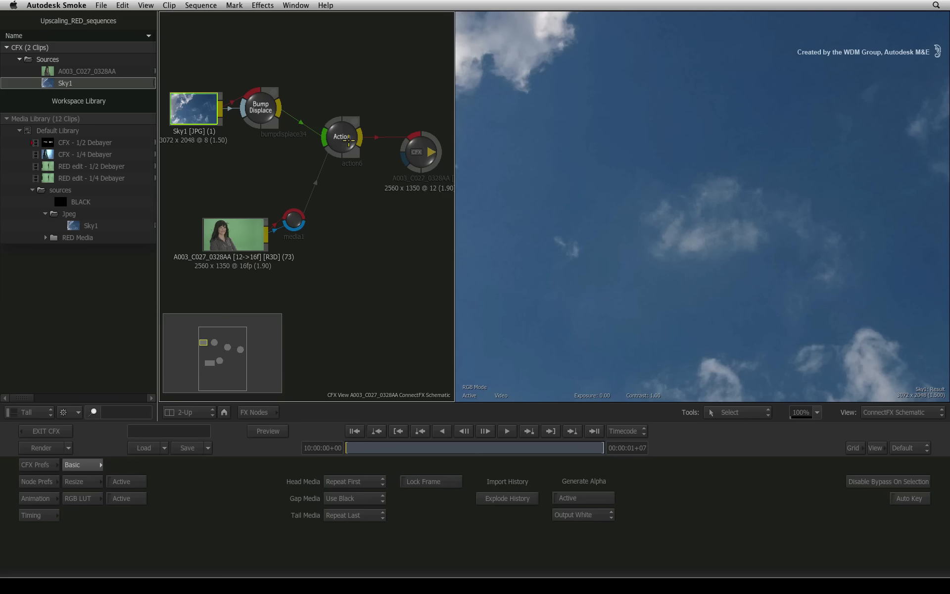
- Open the Modular Keyer schematic of the Action node's front media and show it in a 2-Up view
click(342, 136)
click(342, 136)
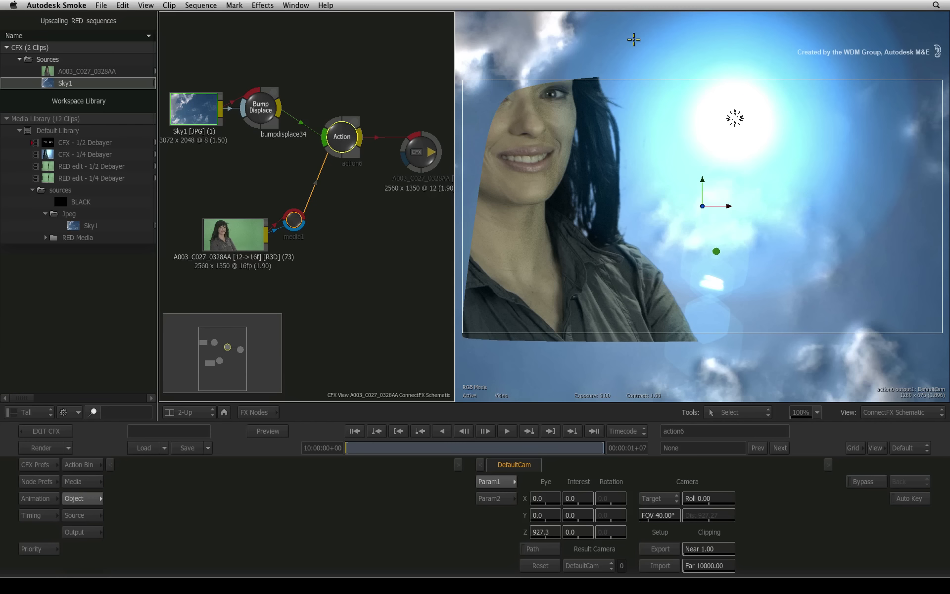
mouse_move(800, 415)
mouse_down()
mouse_move(781, 414)
mouse_move(790, 417)
mouse_up()
click(802, 360)
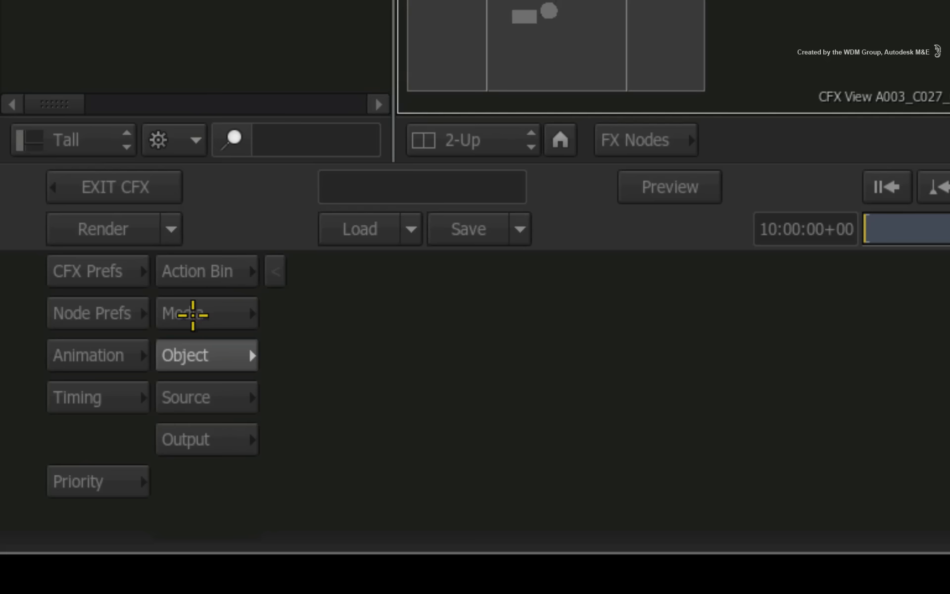
click(193, 315)
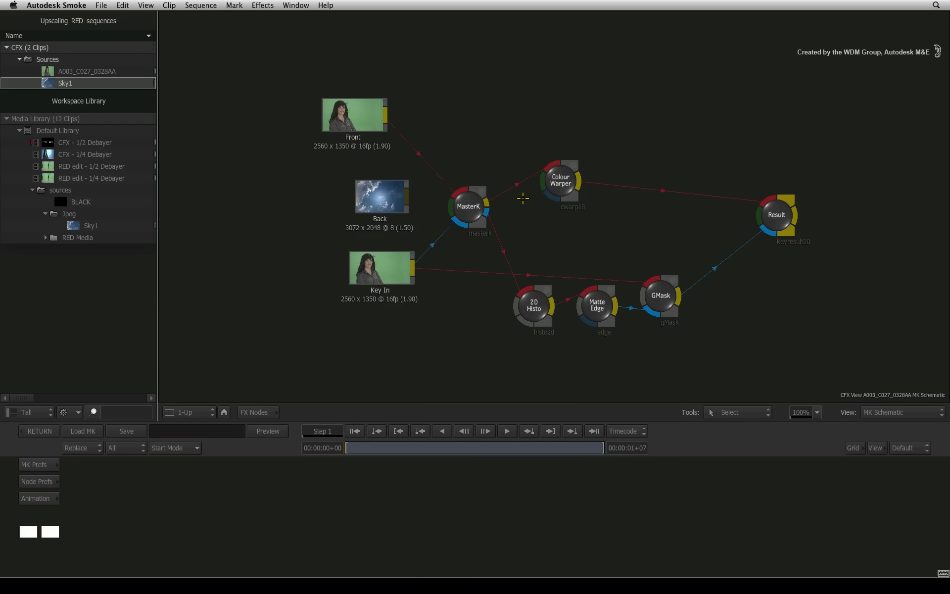
key(alt+2)
mouse_move(218, 346)
mouse_down()
mouse_move(204, 347)
mouse_move(213, 349)
mouse_up()
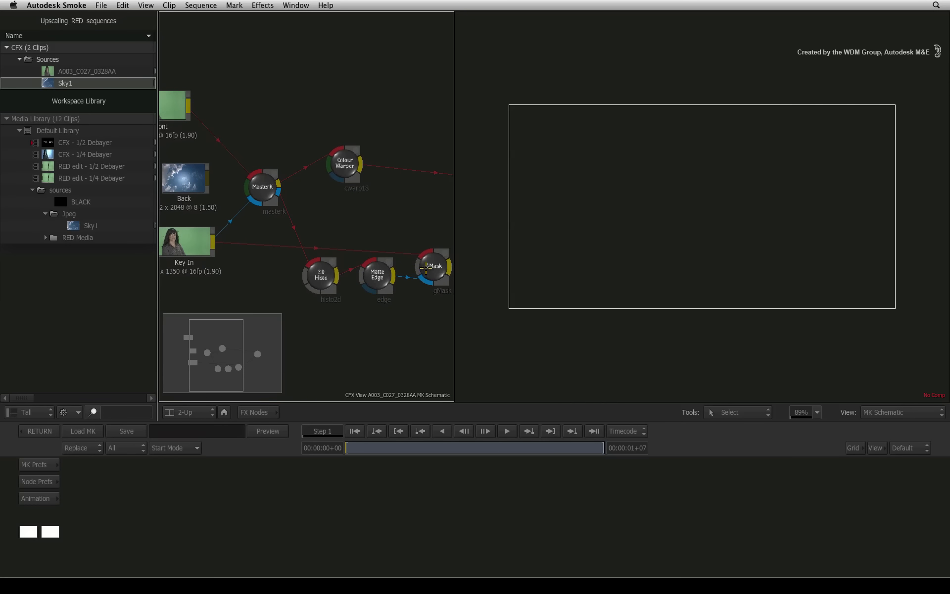
- Select the GMask node in the keyer and switch the schematic view to GMask Schematic beside the mask result
click(427, 268)
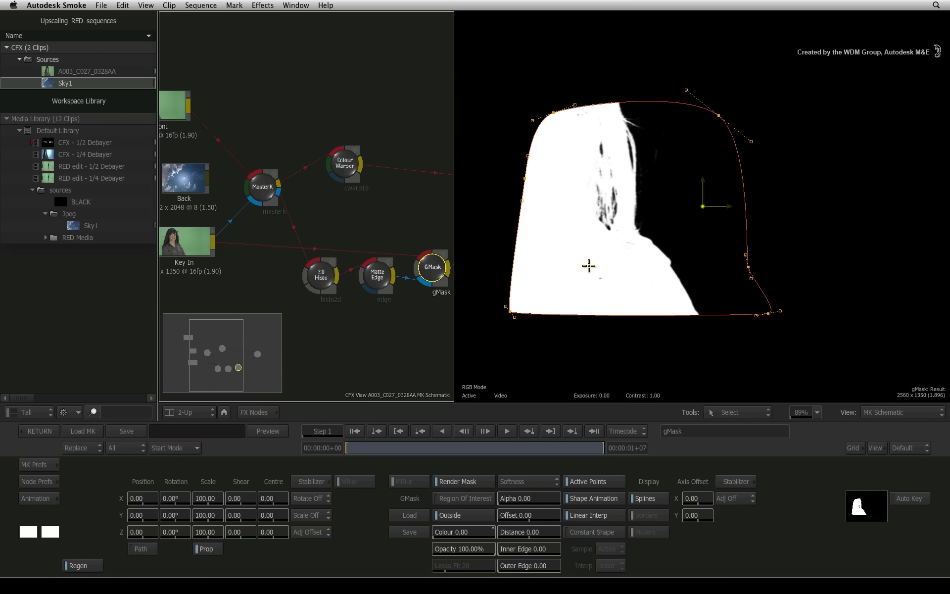
drag(240, 330, 241, 341)
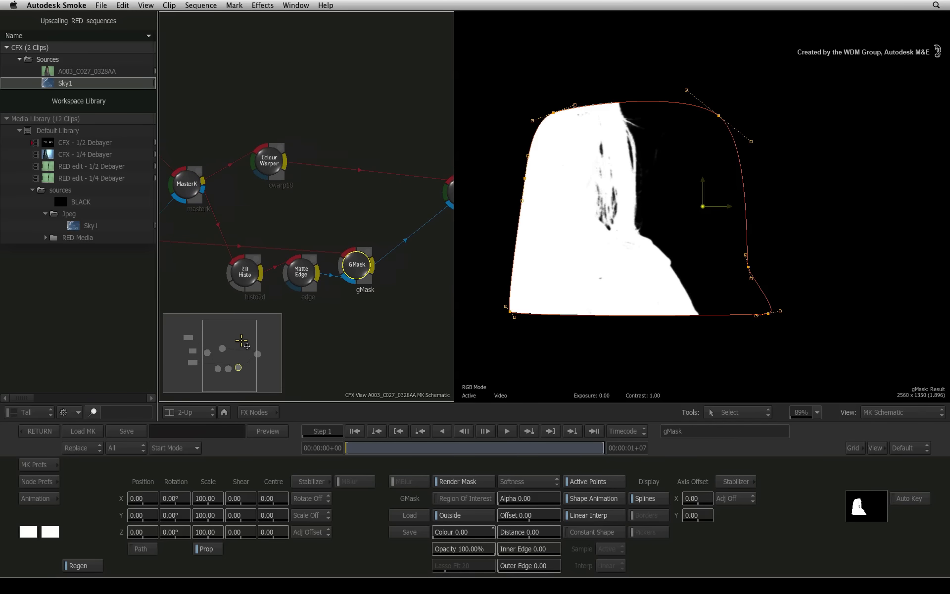
drag(725, 286, 702, 287)
click(397, 336)
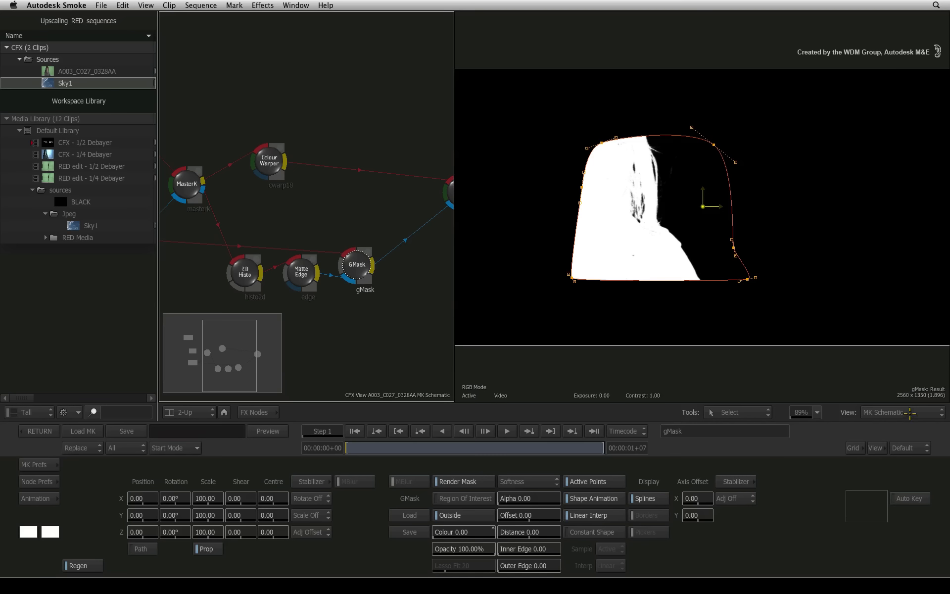
click(909, 412)
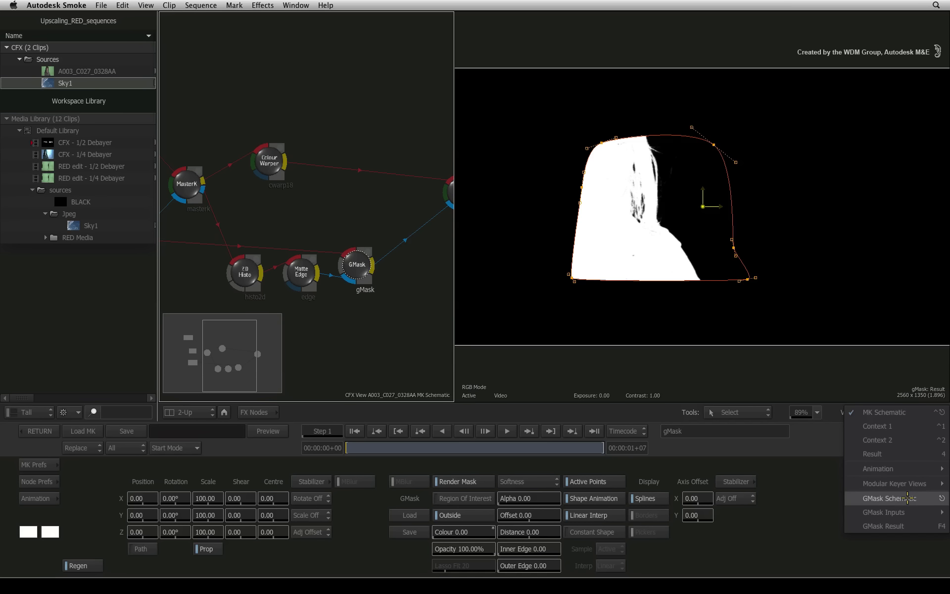
click(908, 499)
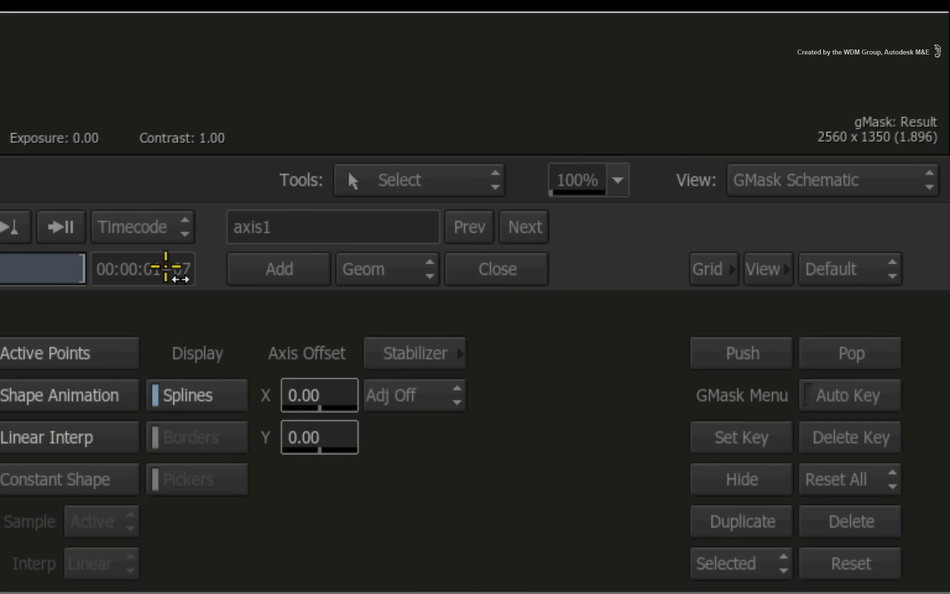
- Add a new Axis node to the GMask schematic, place it above axis1 and connect it as axis1's parent
click(732, 447)
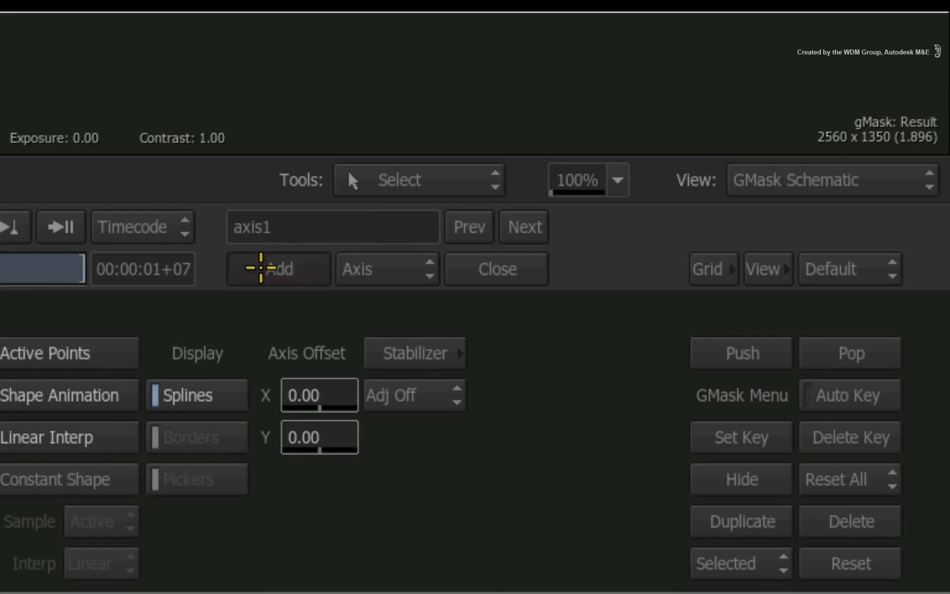
click(248, 272)
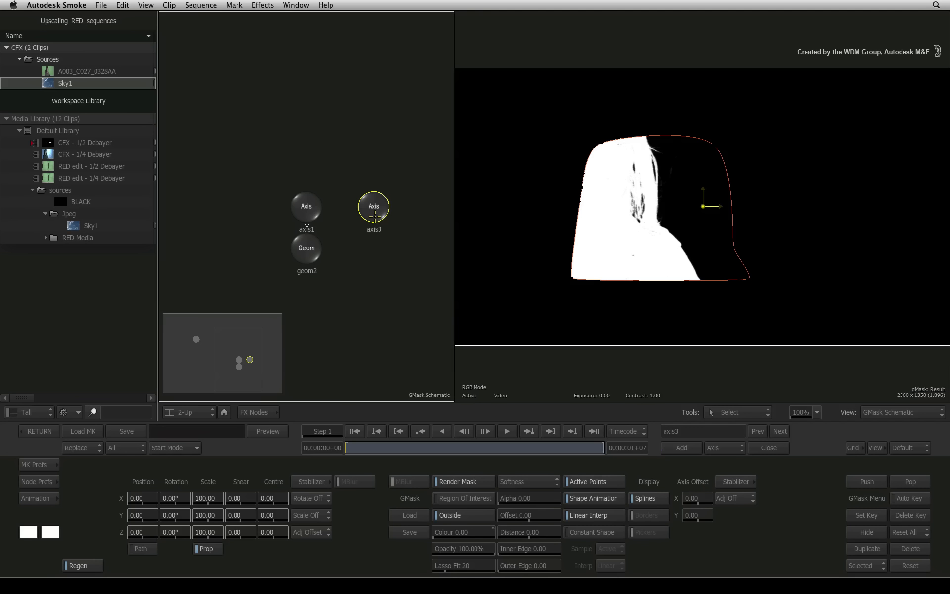
drag(375, 210, 296, 163)
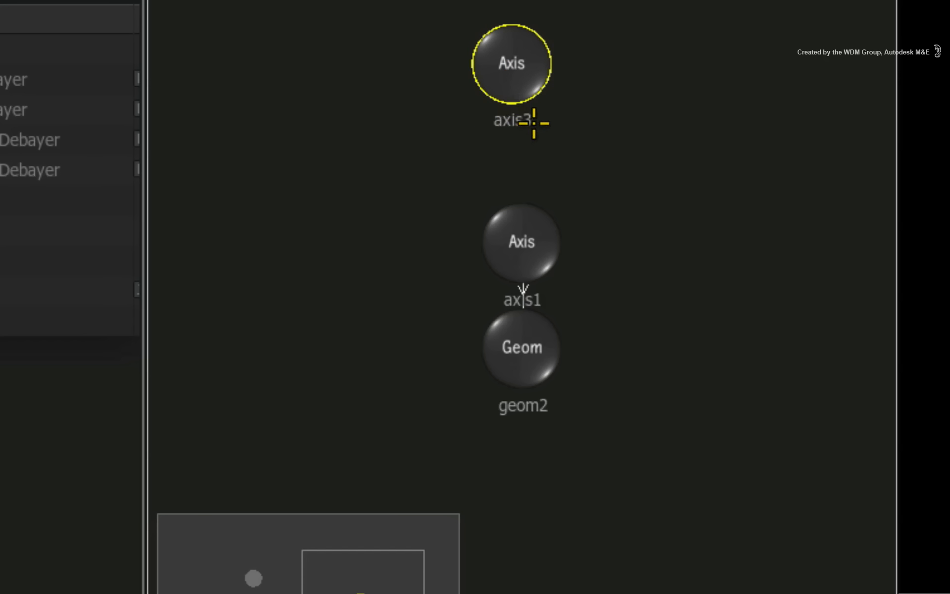
drag(511, 96, 513, 230)
drag(512, 61, 524, 112)
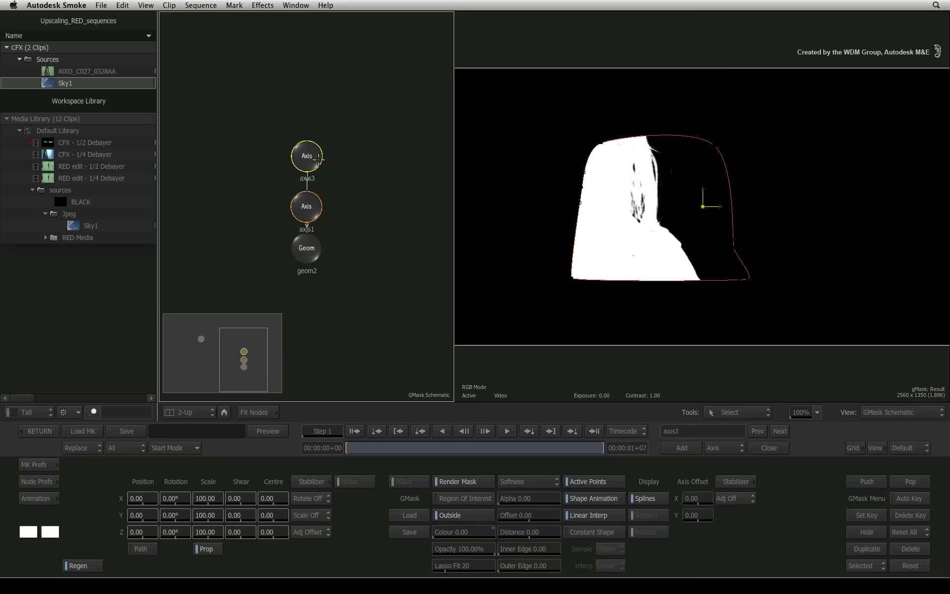
- Set the new parent axis's proportional scale to 200 to enlarge the garbage mask
drag(307, 155, 303, 151)
click(204, 498)
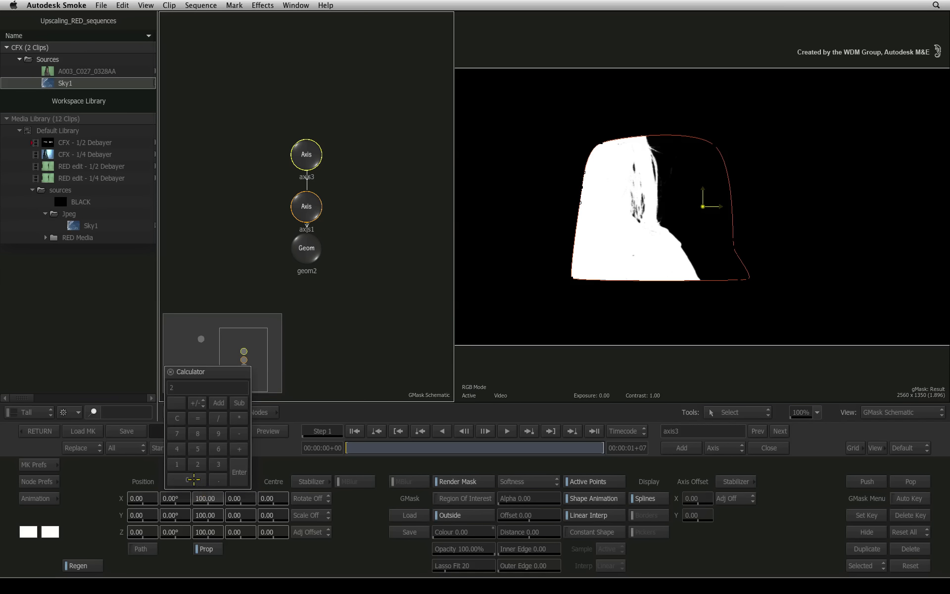
key(Return)
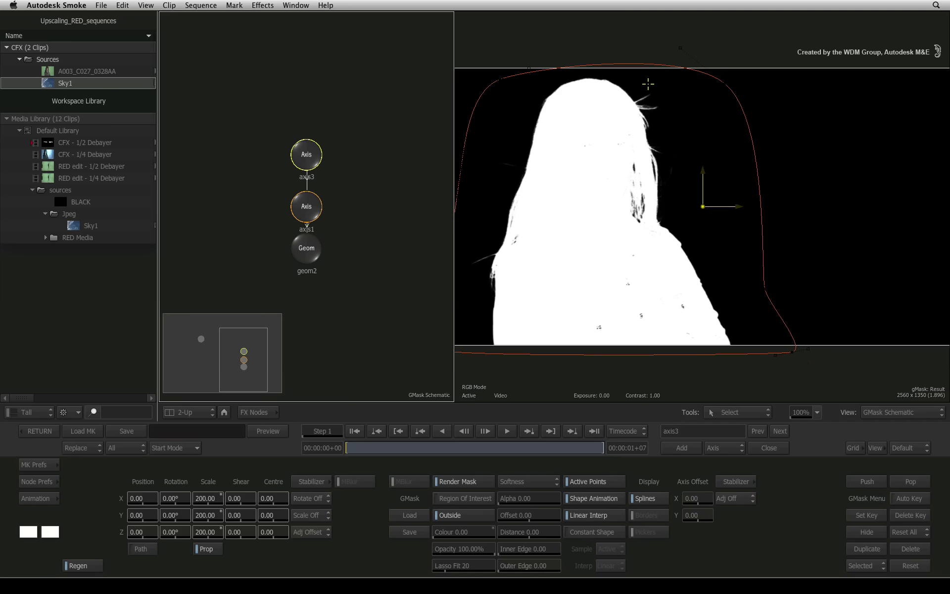
- Return from the keyer to the Action node and set its custom rendering width to 2560, calculated as 1280*2
click(38, 431)
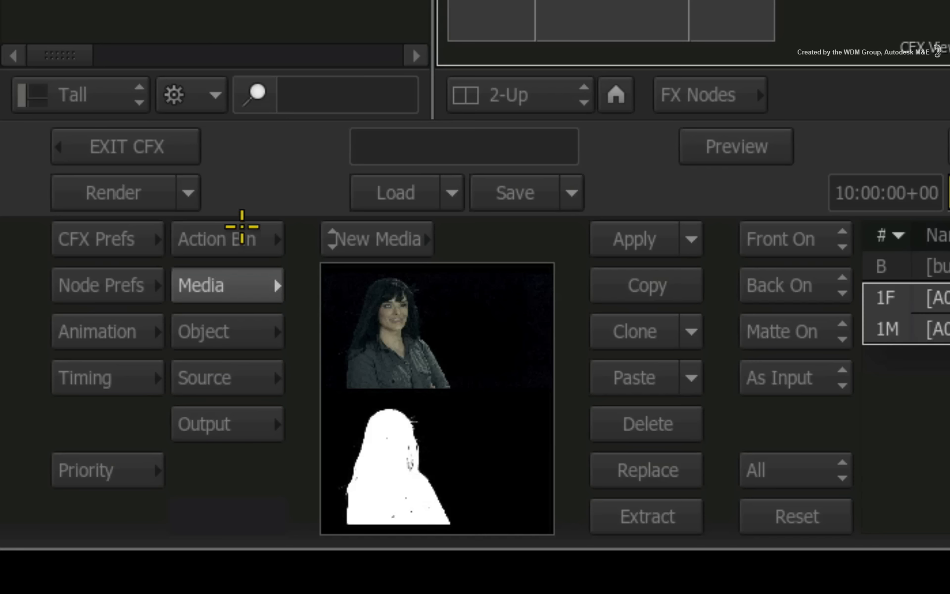
click(43, 481)
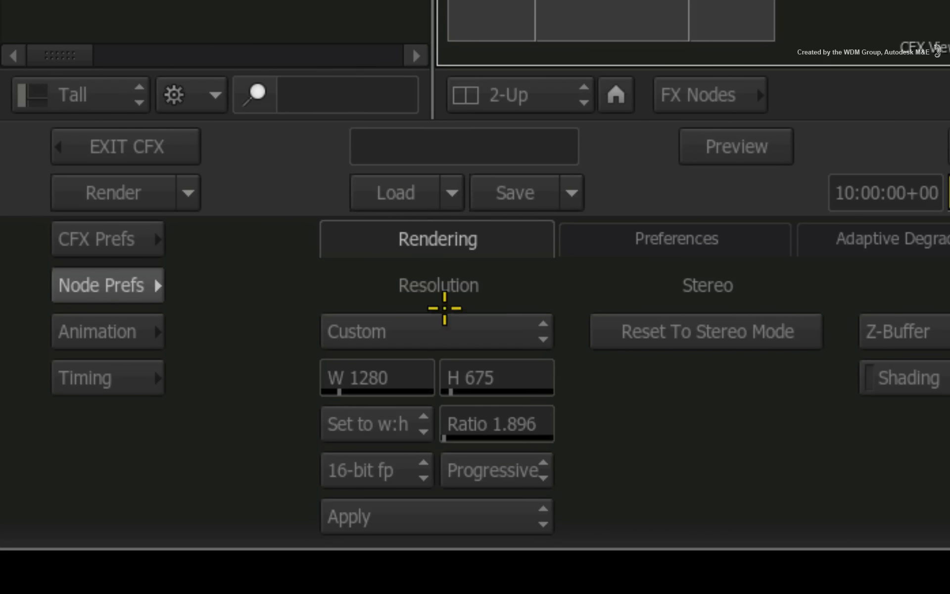
click(396, 381)
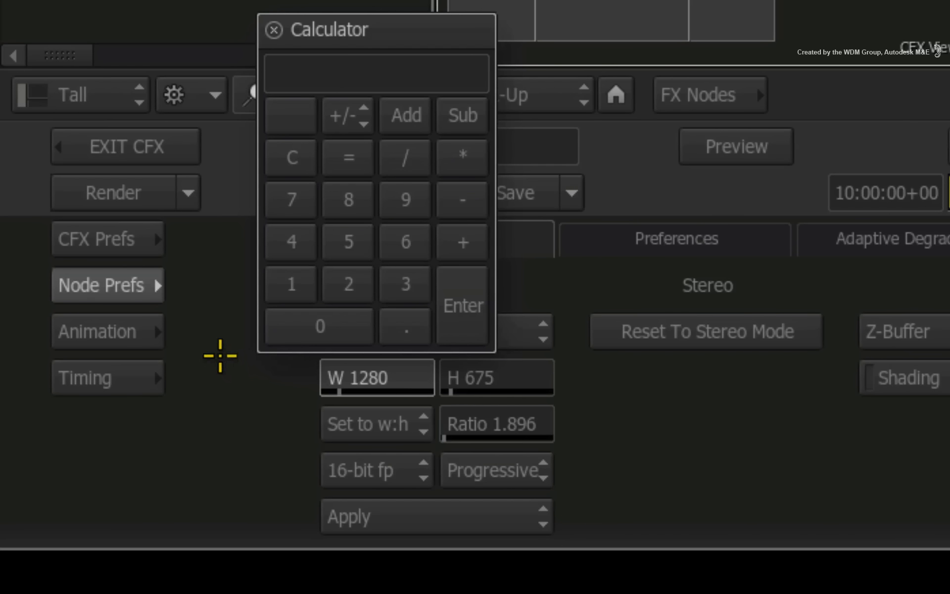
click(292, 283)
click(348, 283)
click(342, 198)
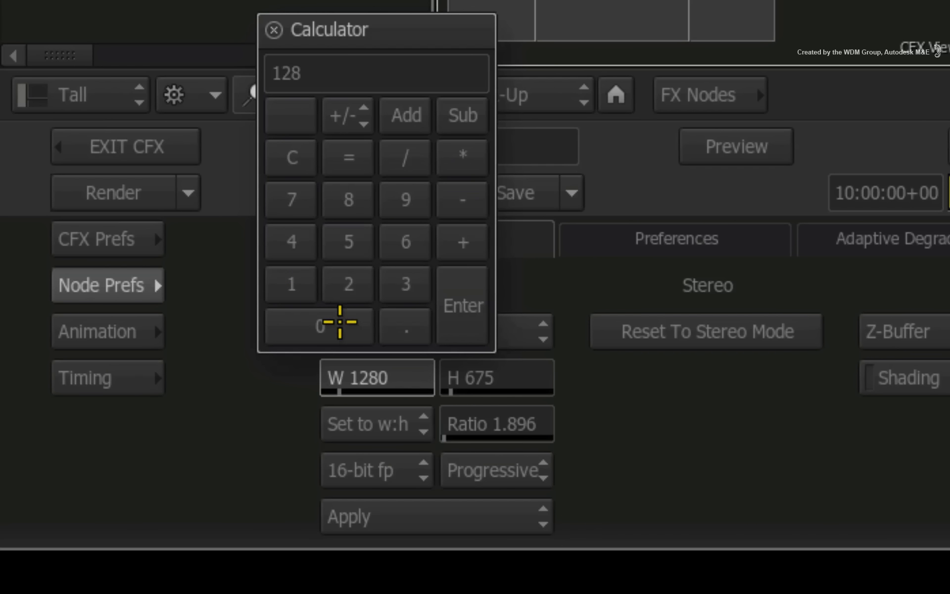
click(340, 322)
click(462, 153)
click(349, 284)
click(463, 300)
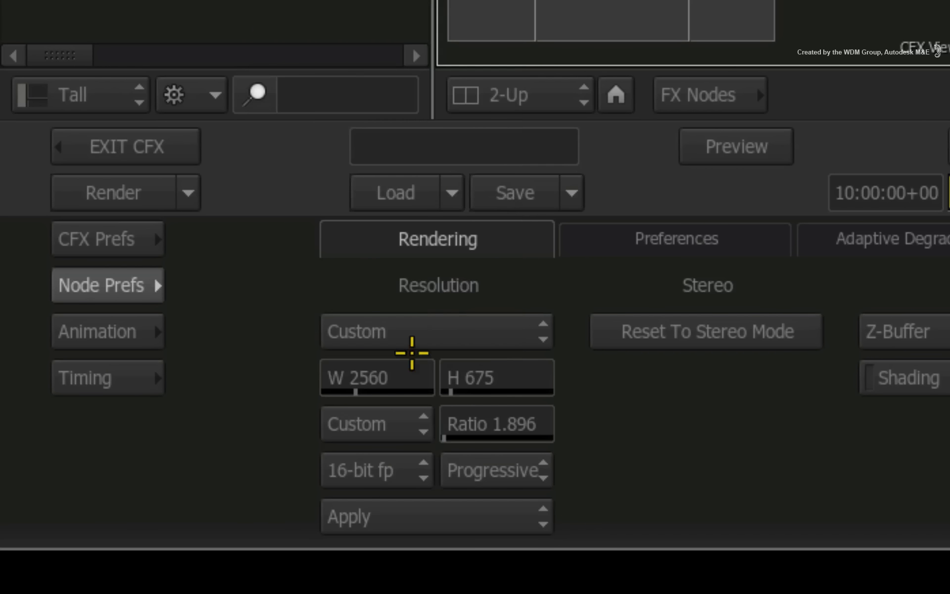
- Set the Action node's rendering height to 1350, calculated as 675*2, apply the resolution and exit ConnectFX
click(530, 371)
click(525, 242)
click(411, 199)
click(468, 242)
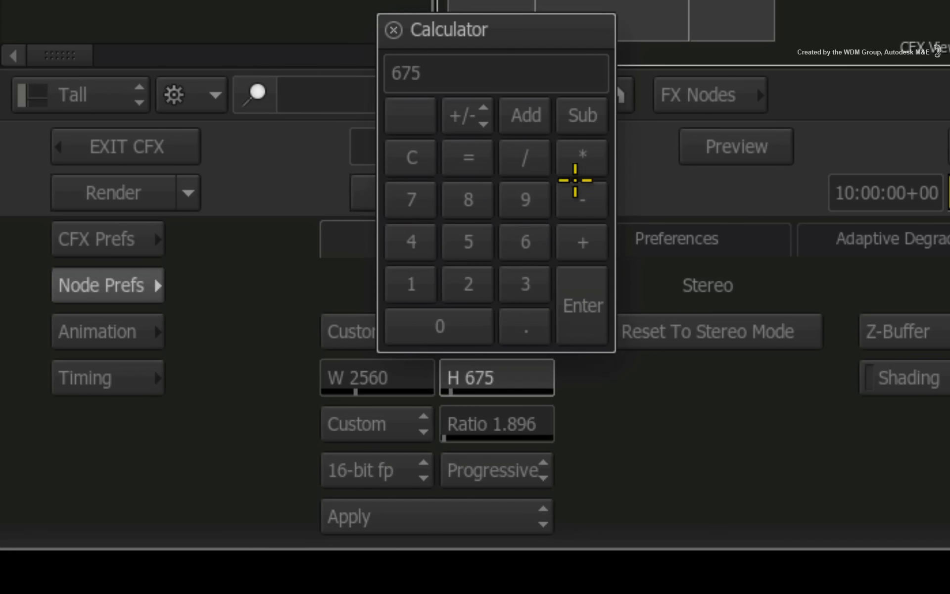
click(580, 161)
click(465, 282)
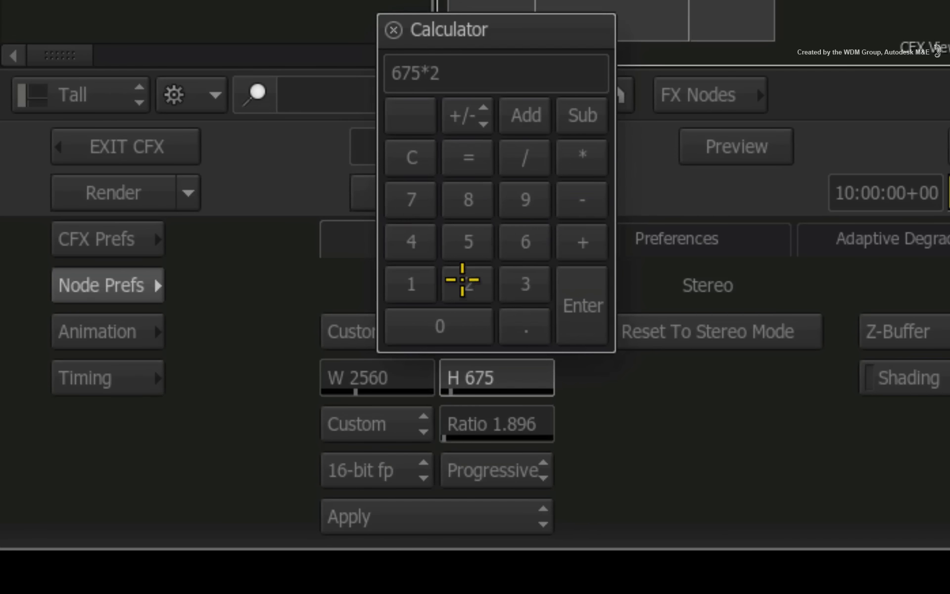
click(580, 307)
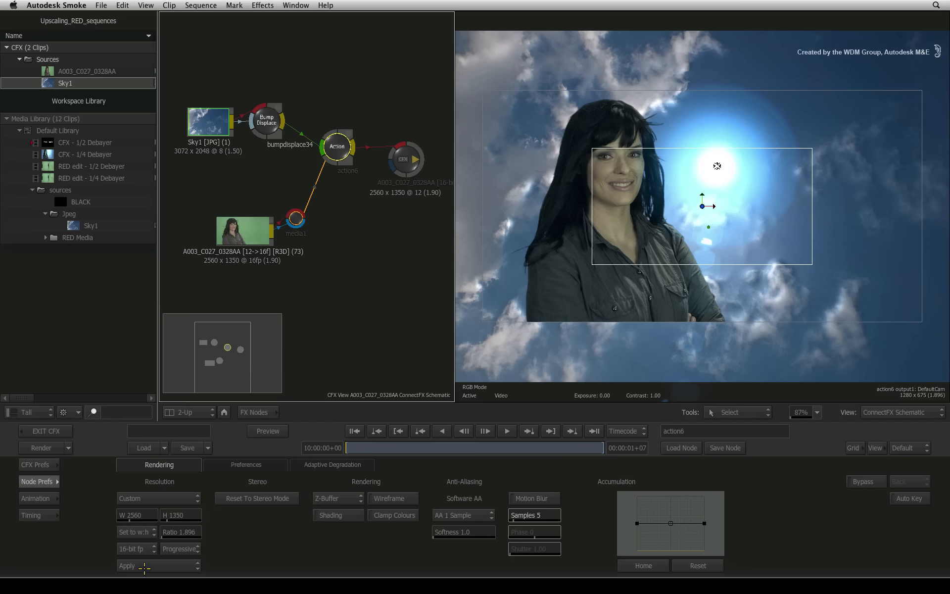
click(144, 567)
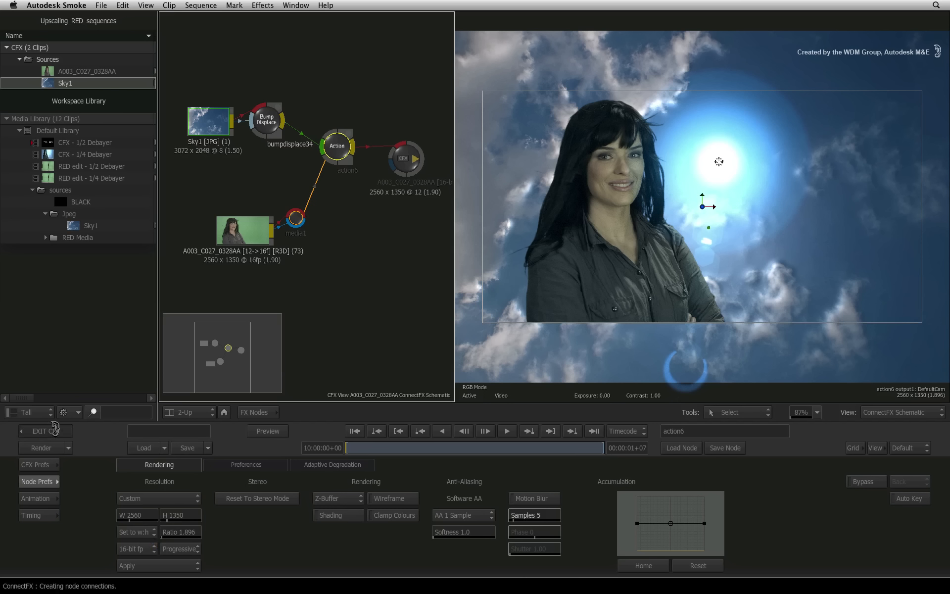
click(54, 430)
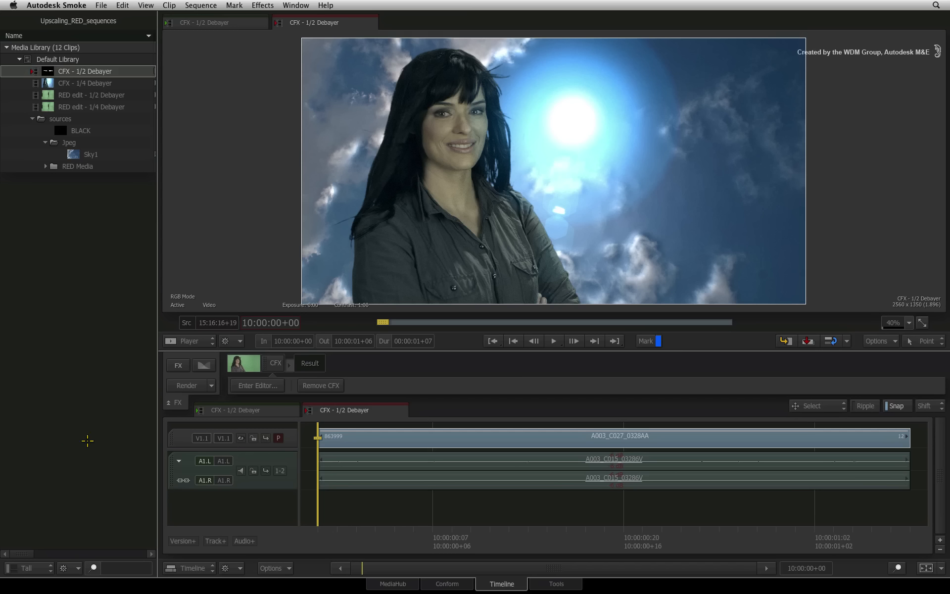